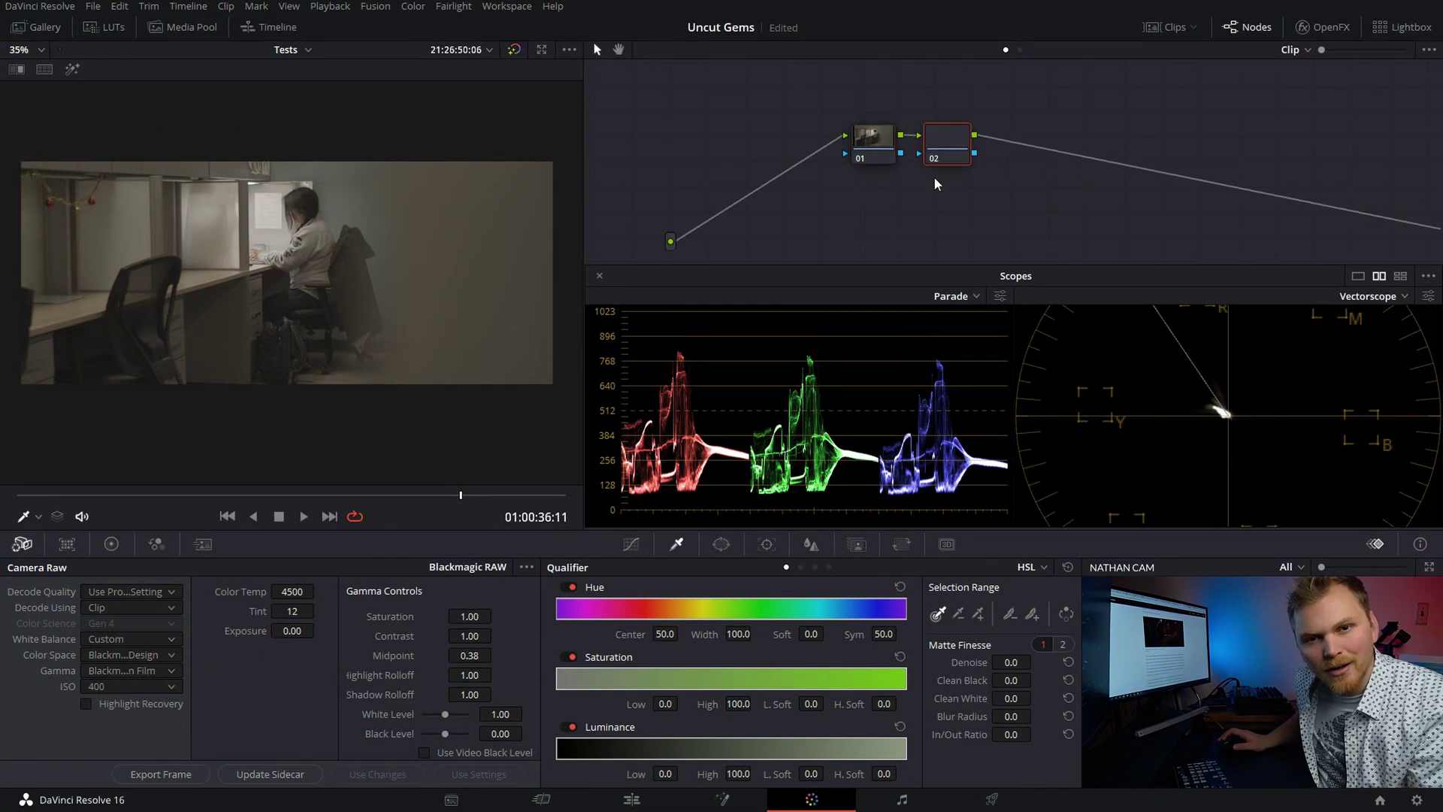
Apply the Blackmagic 4K Film to Rec709 3D LUT to node 03.
{"action": "right_click", "coordinate": [1028, 136]}
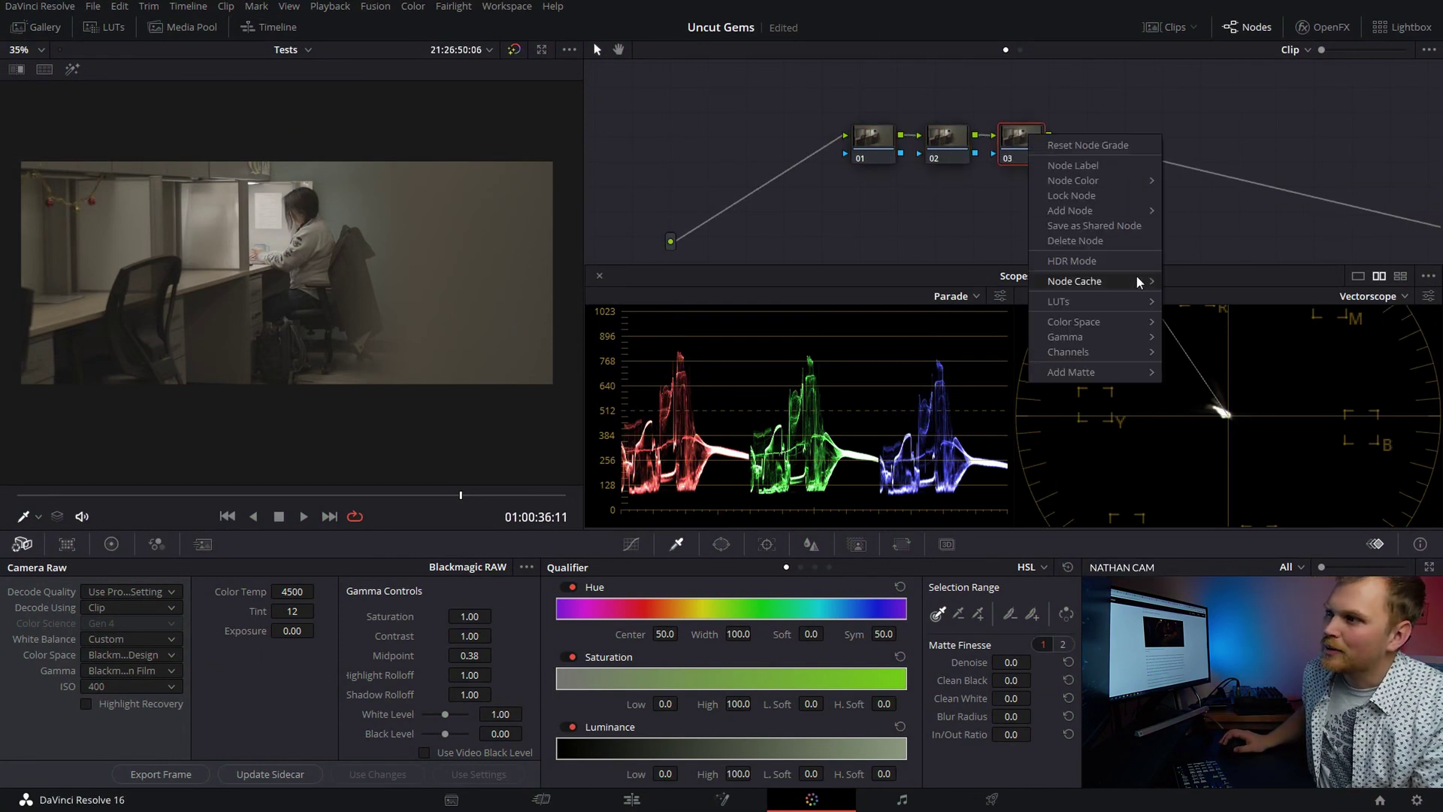
{"action": "mouse_move", "coordinate": [1126, 299]}
{"action": "mouse_move", "coordinate": [1198, 338]}
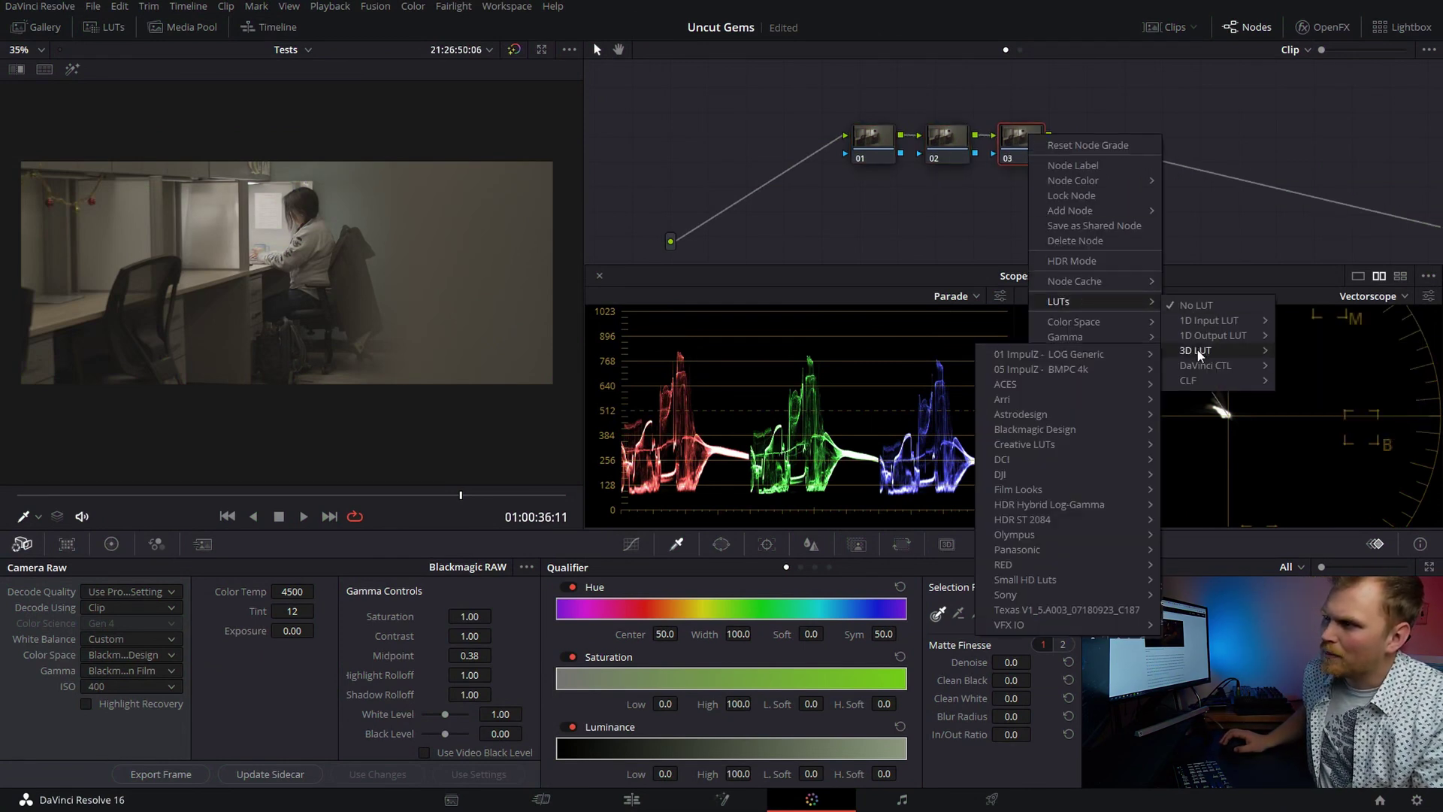
{"action": "mouse_move", "coordinate": [1097, 430]}
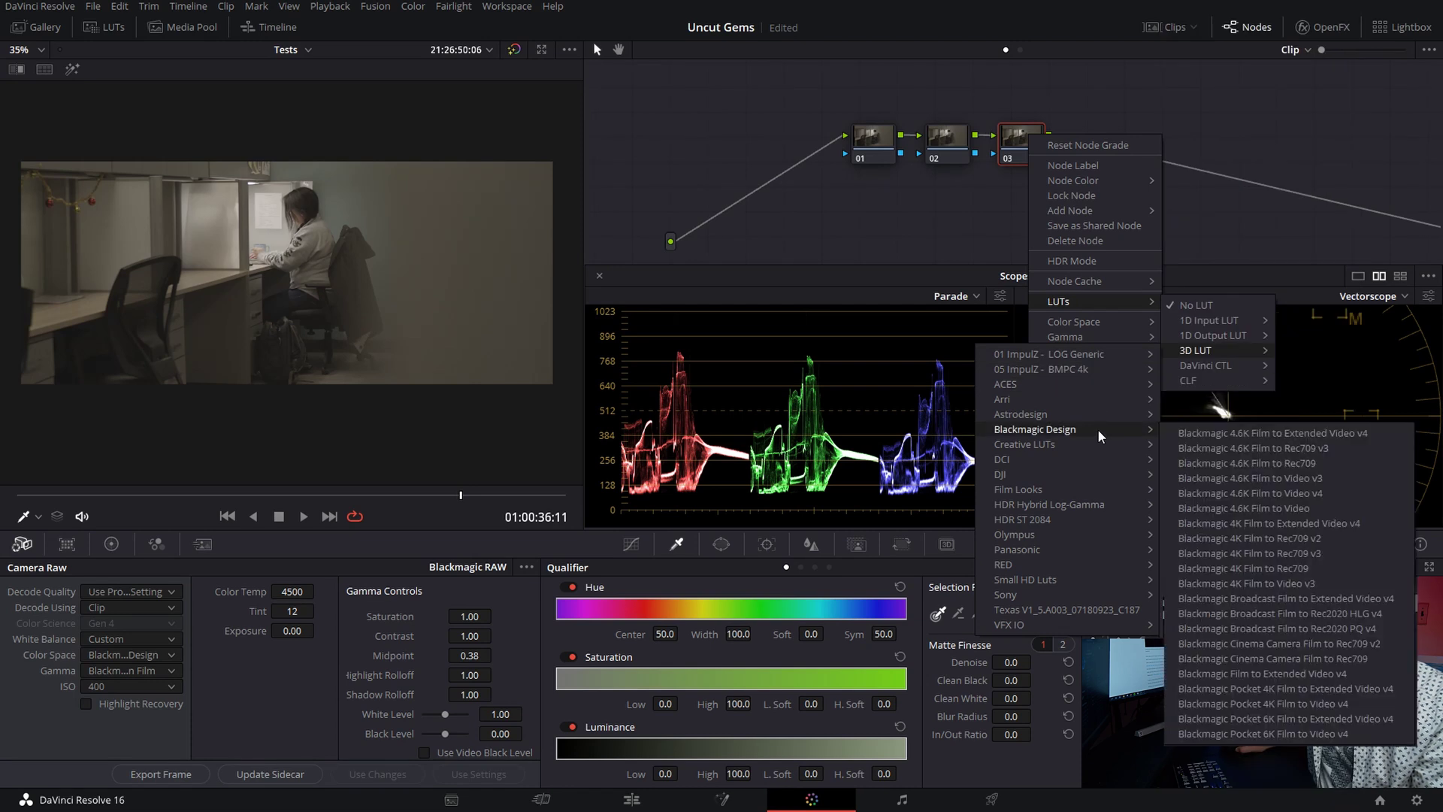
{"action": "left_click", "coordinate": [1270, 571]}
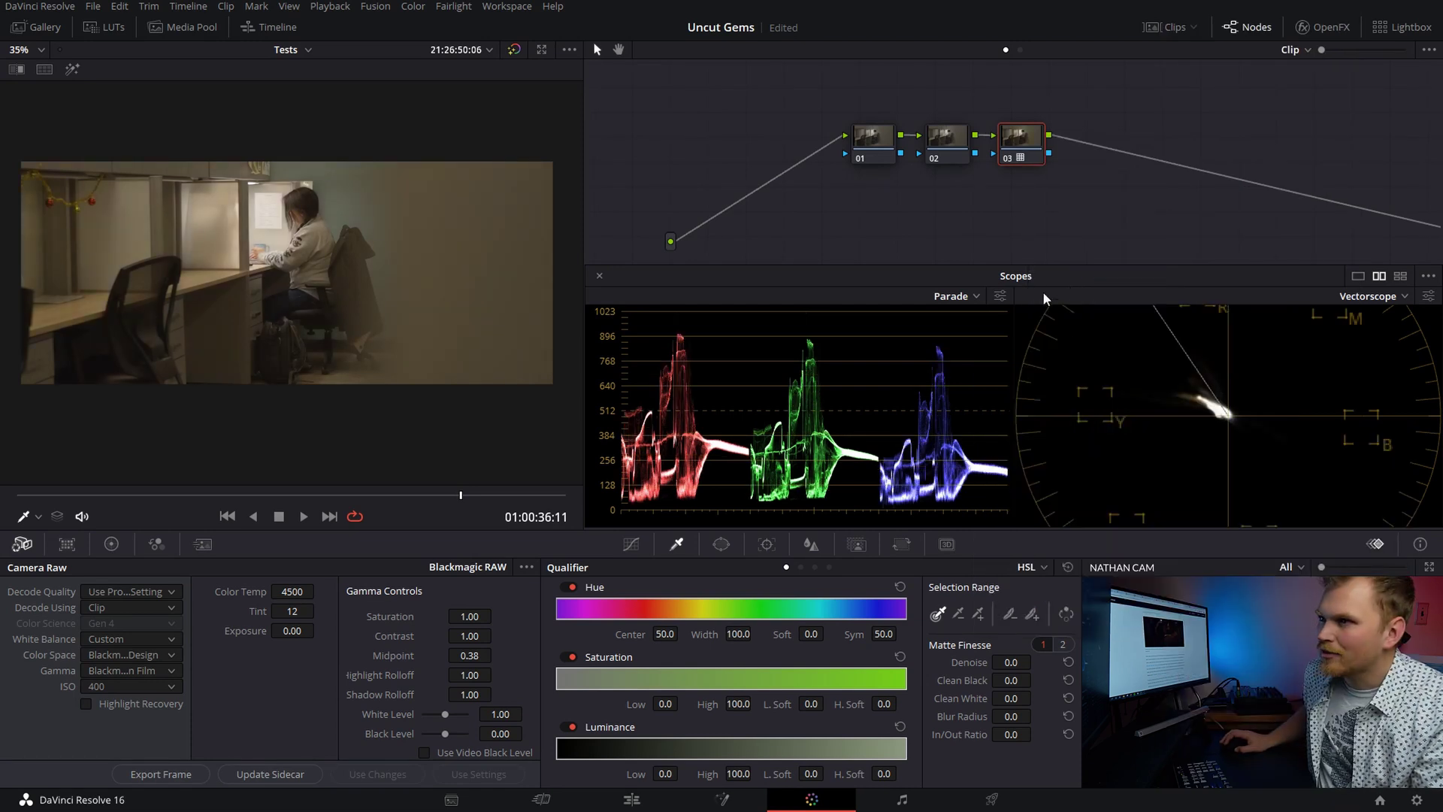
Sample a white balance for node 01 from the white paper behind the seated person and compare its temperature and tint with the camera raw settings.
{"action": "left_click", "coordinate": [878, 156]}
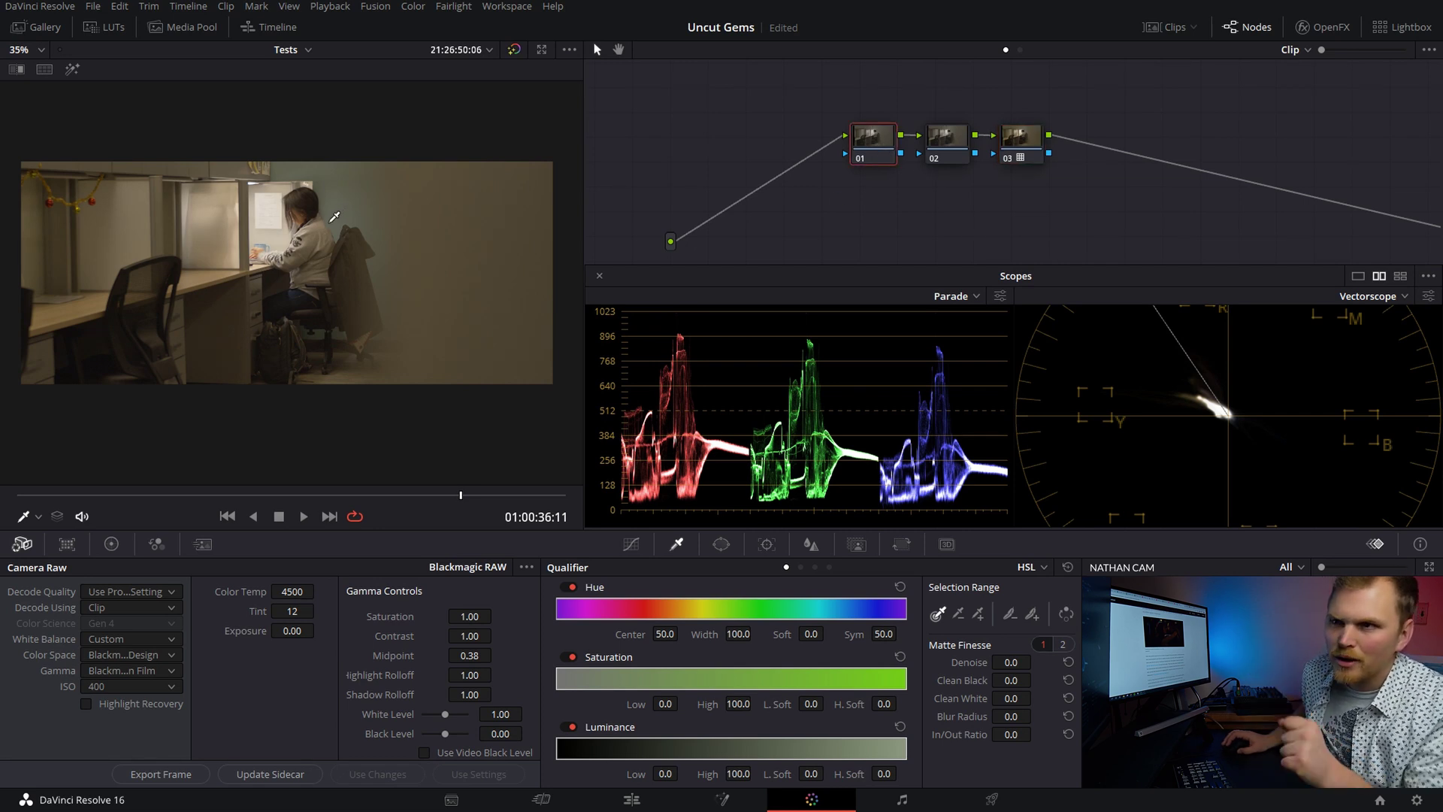
{"action": "left_click", "coordinate": [114, 545]}
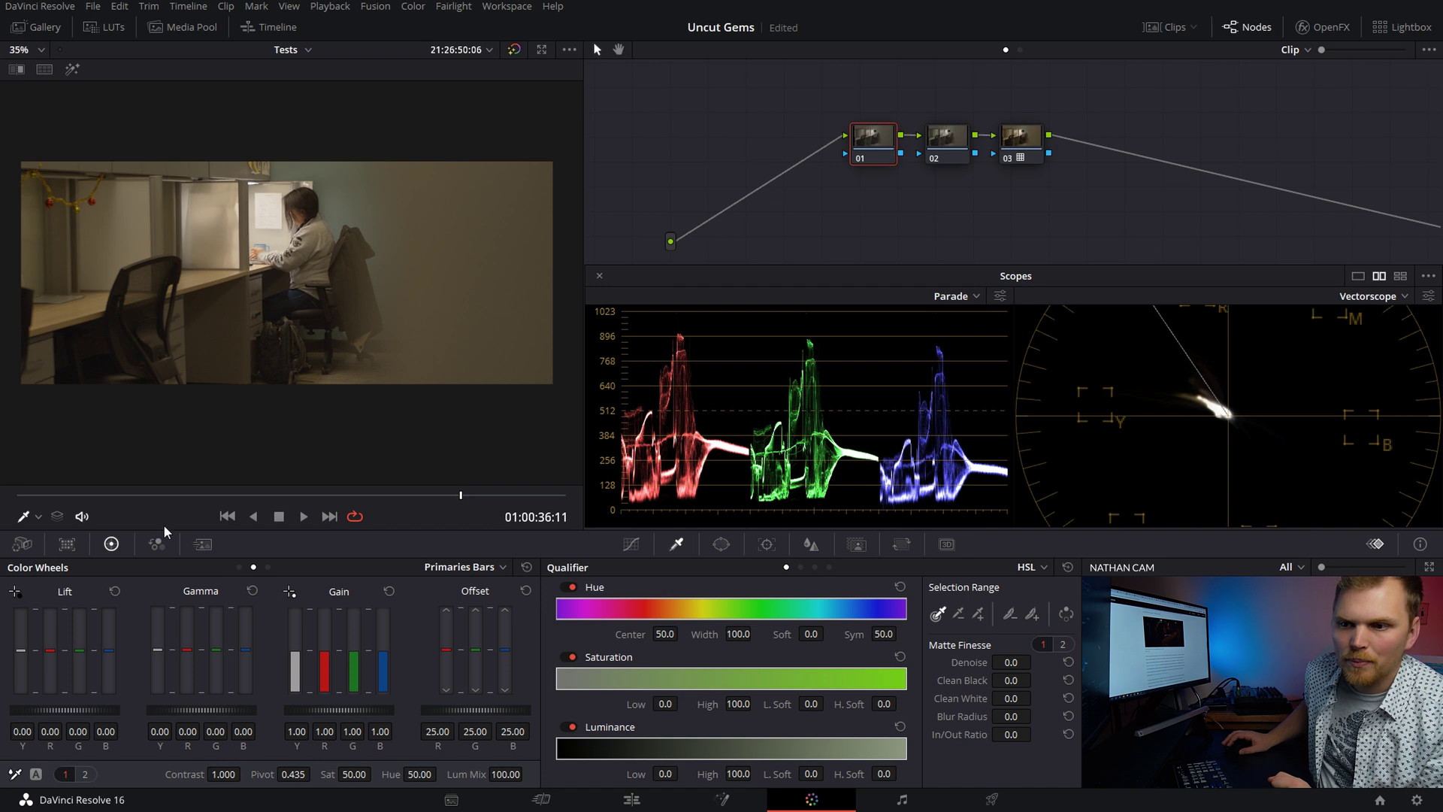
{"action": "left_click", "coordinate": [14, 775]}
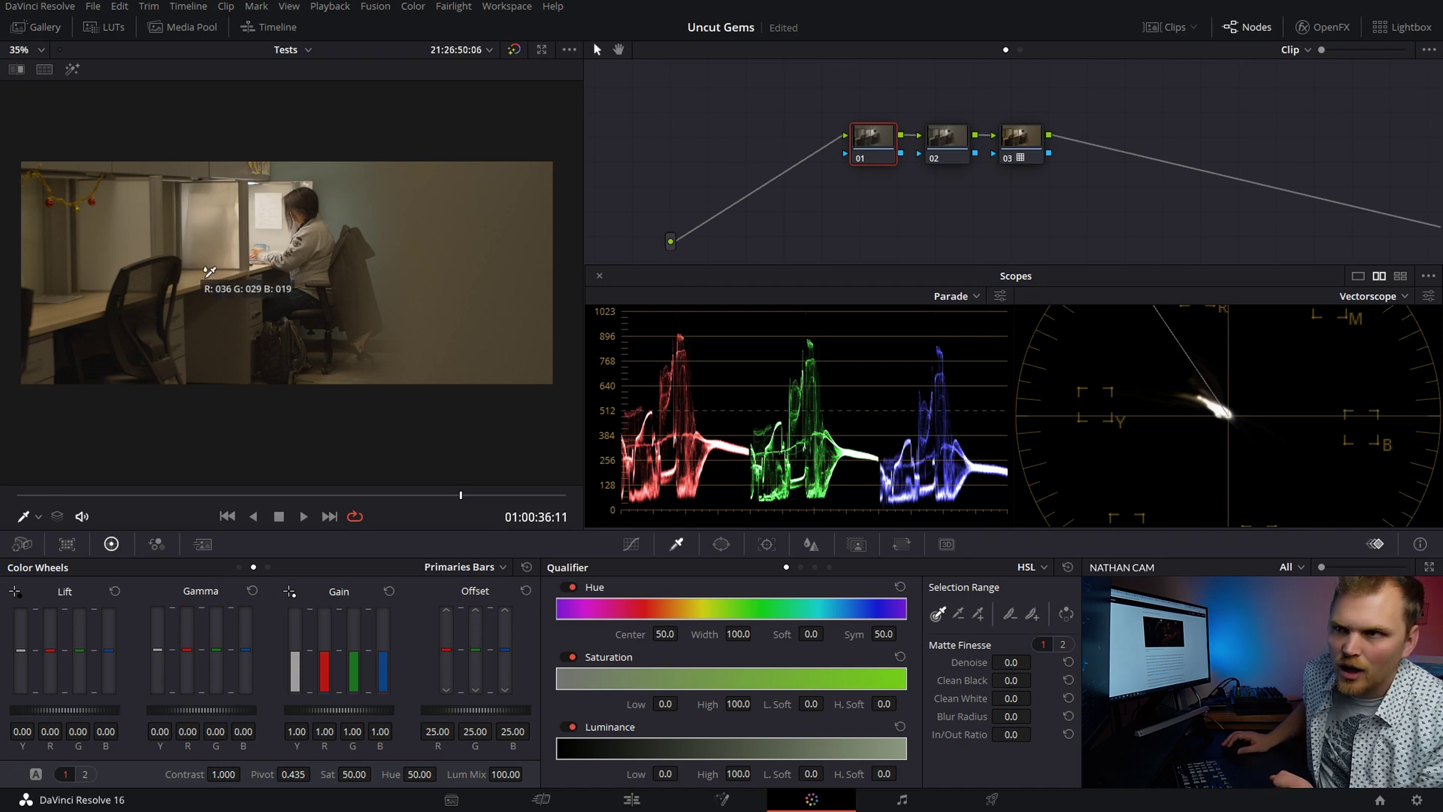
{"action": "left_click", "coordinate": [279, 191]}
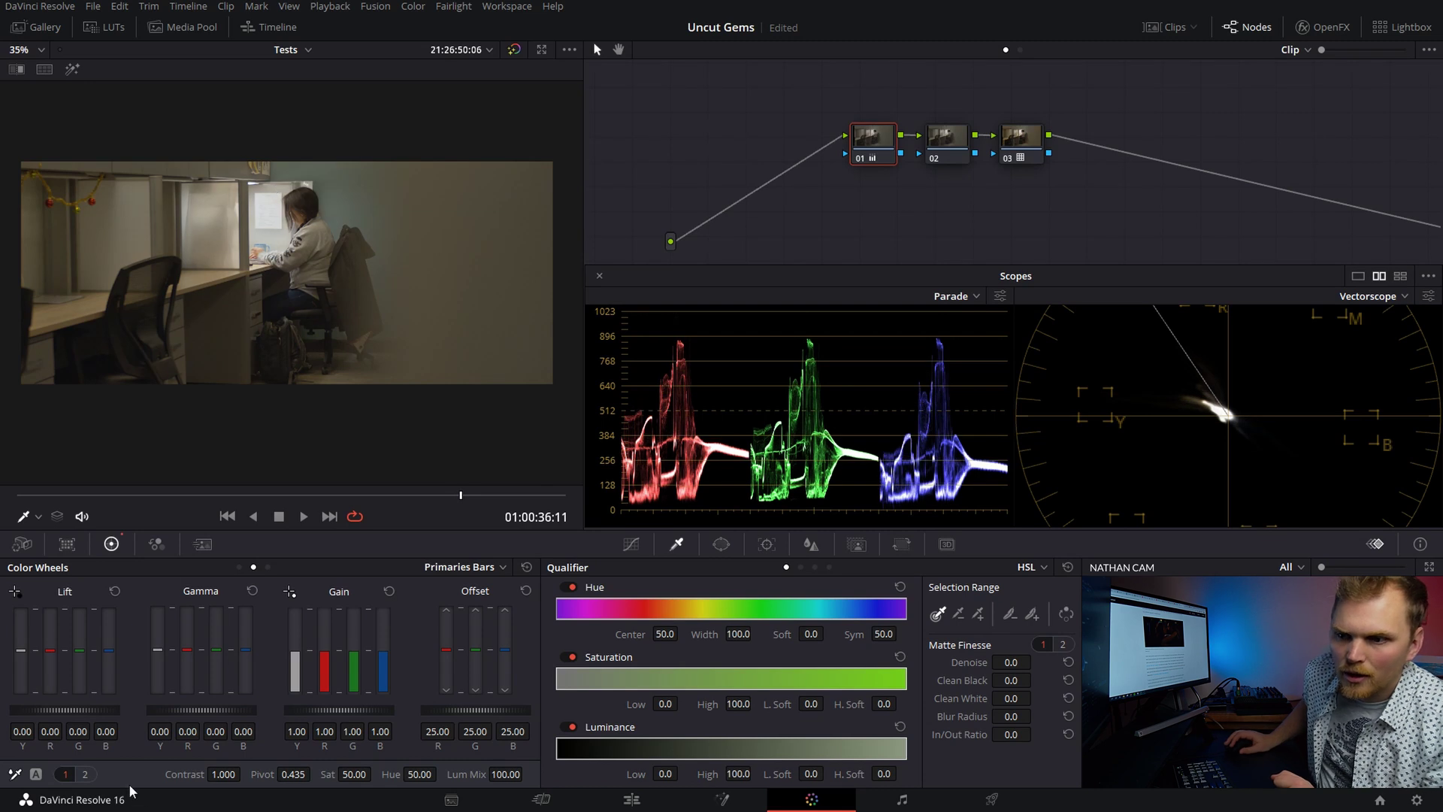
{"action": "left_click", "coordinate": [85, 774]}
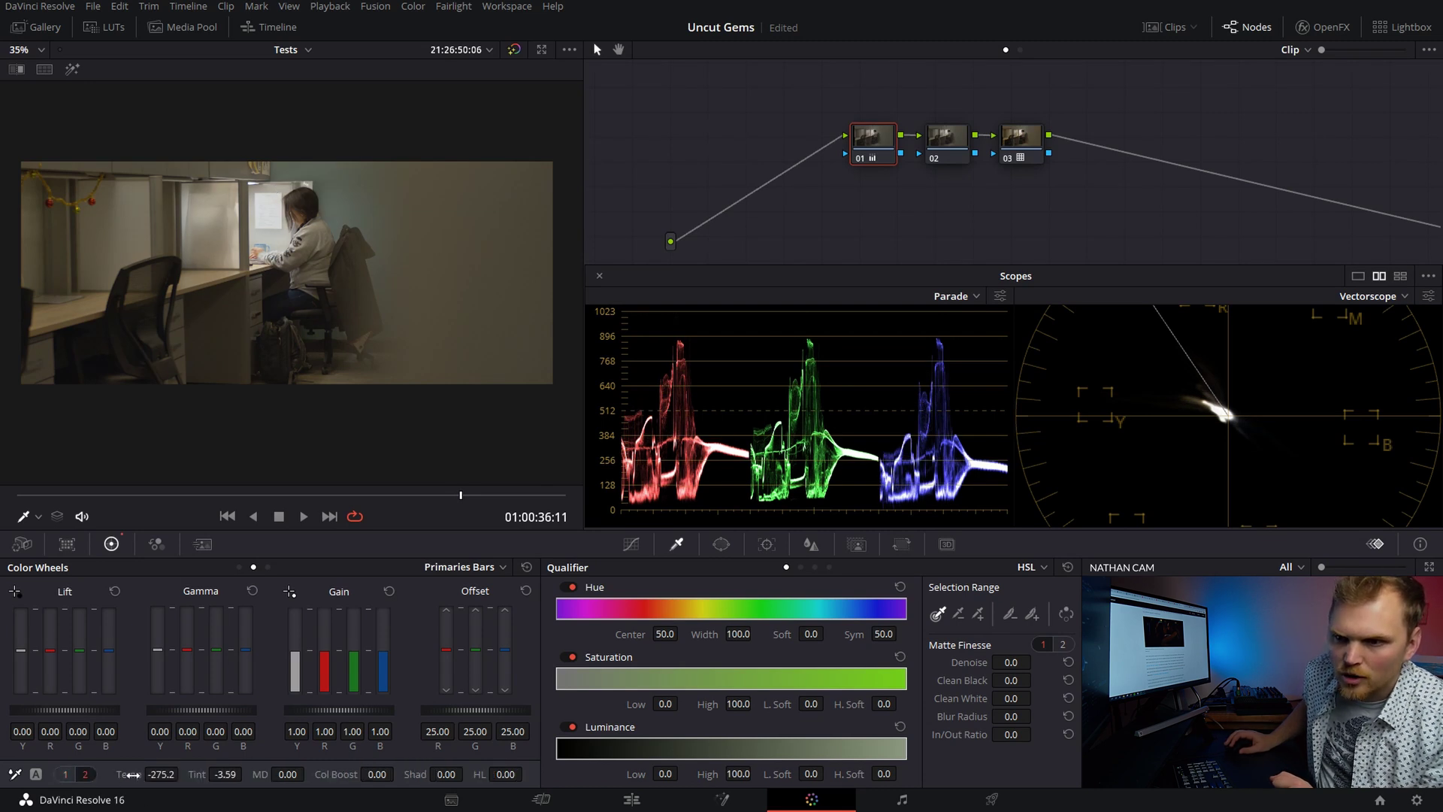
{"action": "left_click", "coordinate": [23, 543]}
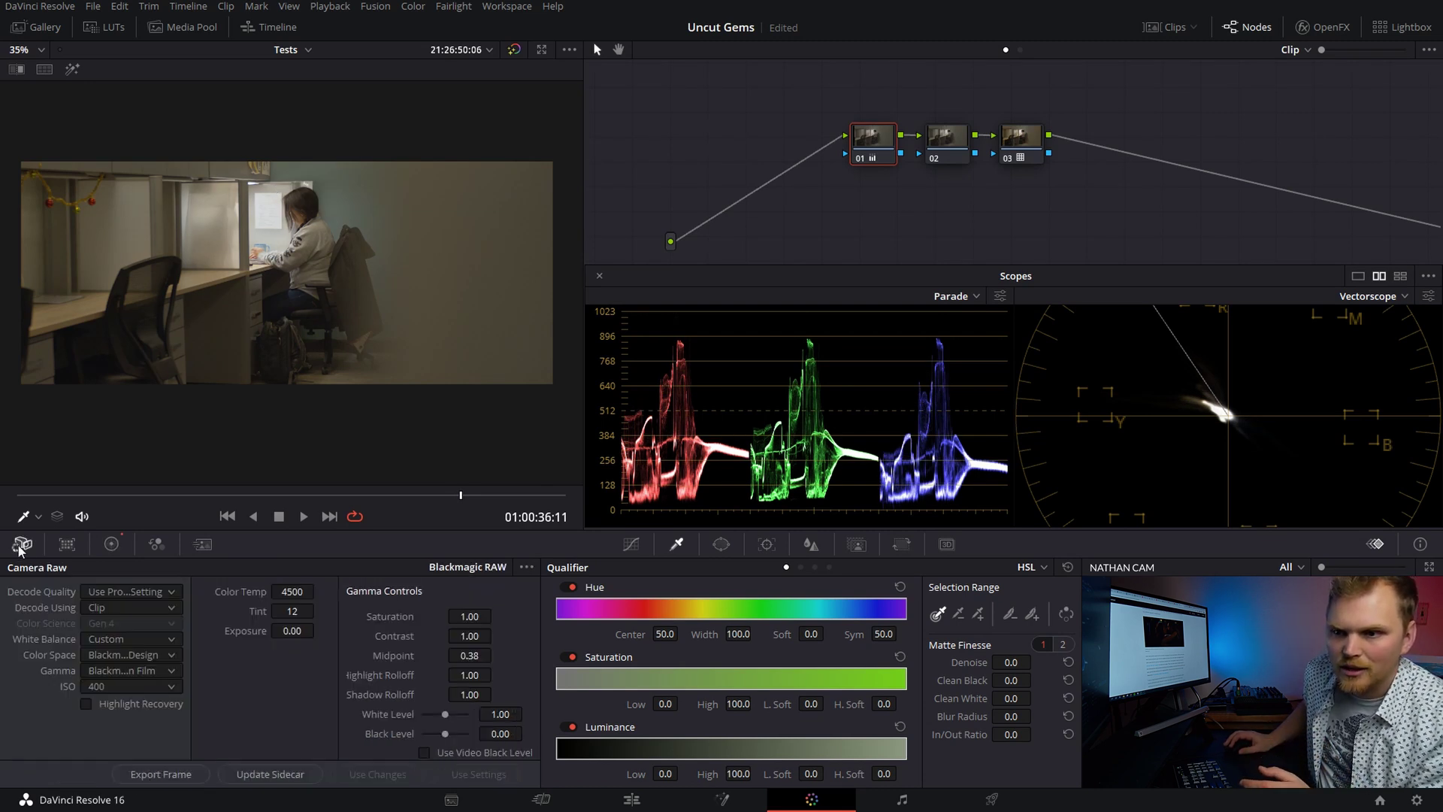
{"action": "left_click", "coordinate": [111, 544]}
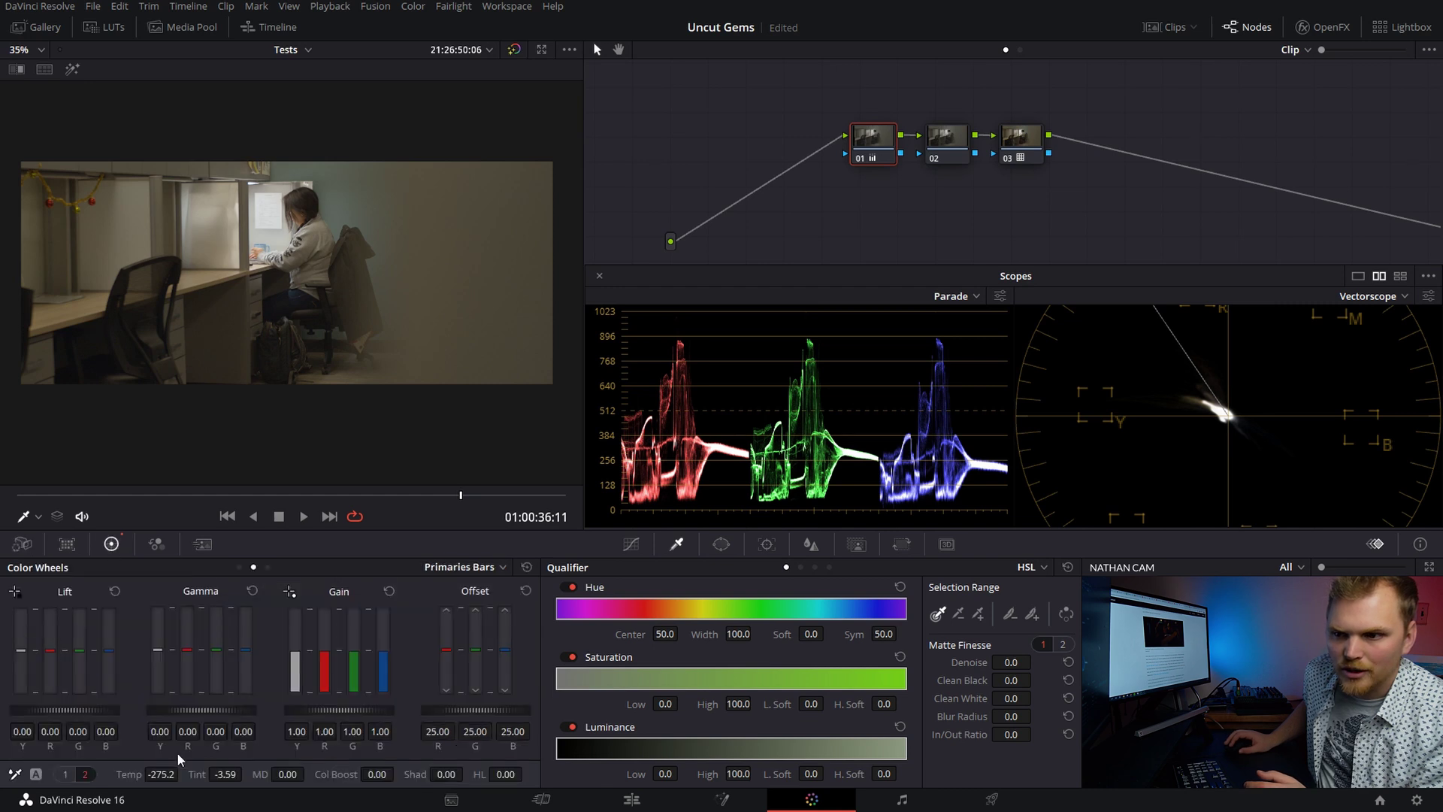
Reset node 01's temperature correction and set the camera raw color temperature to 3800 and tint to 7 instead.
{"action": "double_click", "coordinate": [128, 776]}
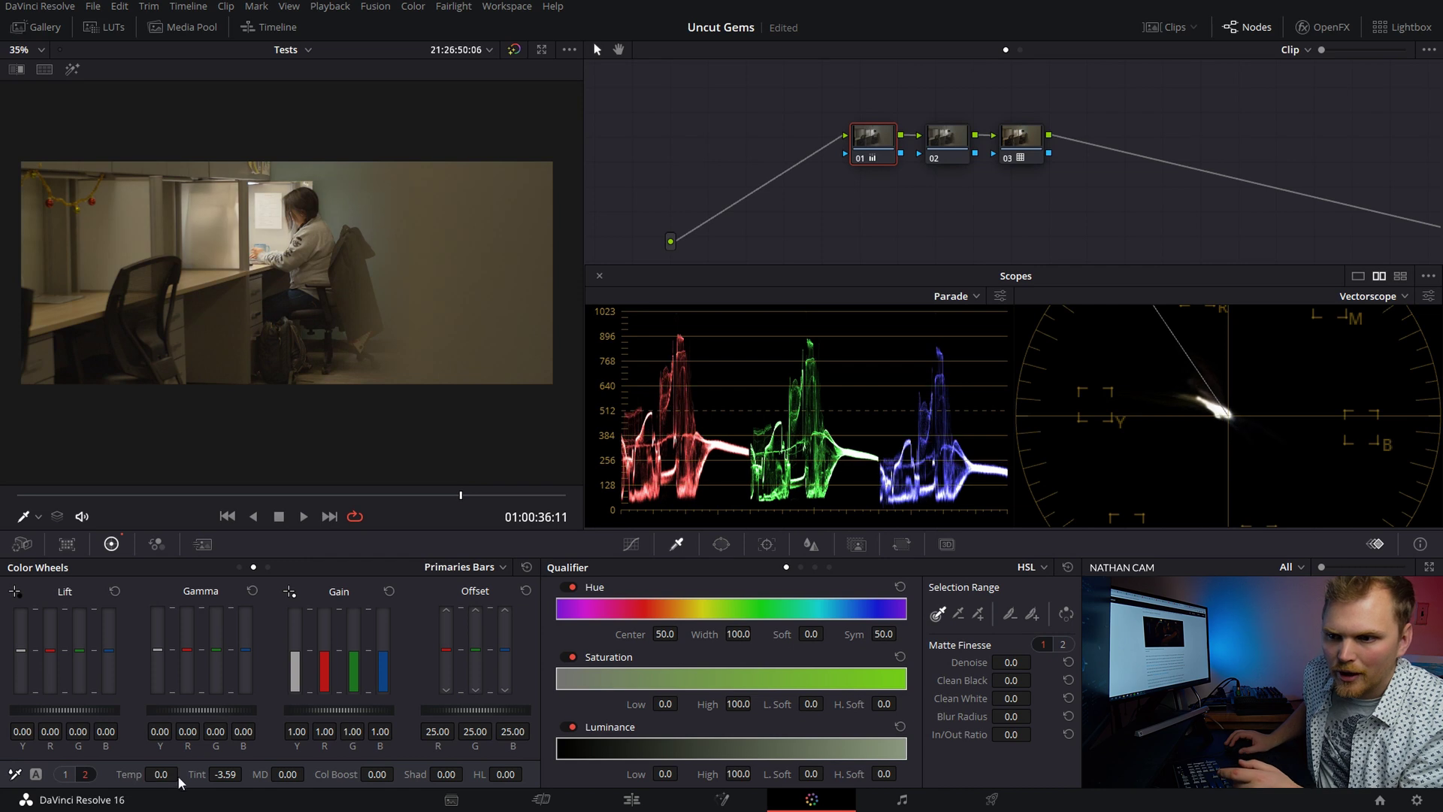
{"action": "left_click", "coordinate": [24, 544]}
{"action": "left_click", "coordinate": [294, 591]}
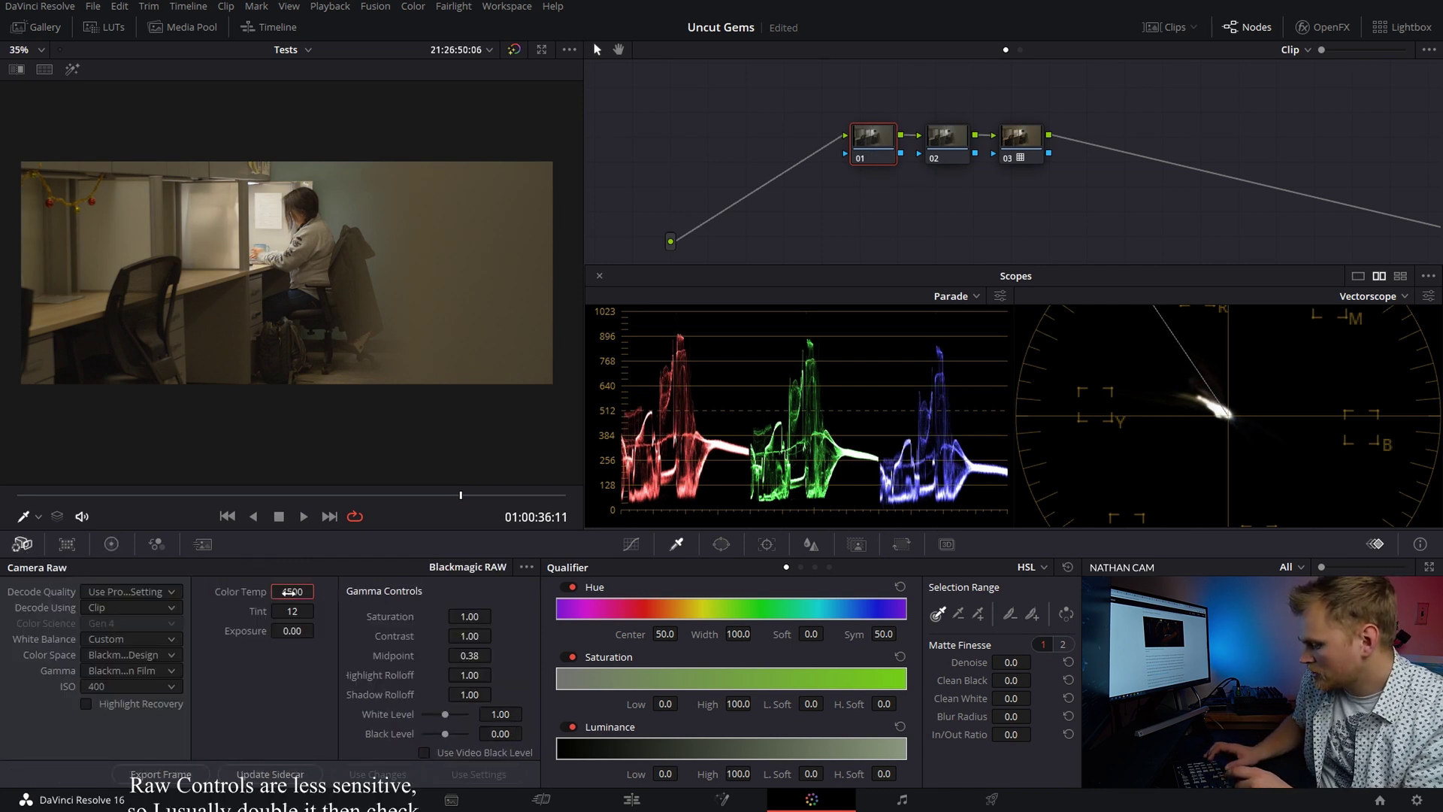
{"action": "type", "text": "3800"}
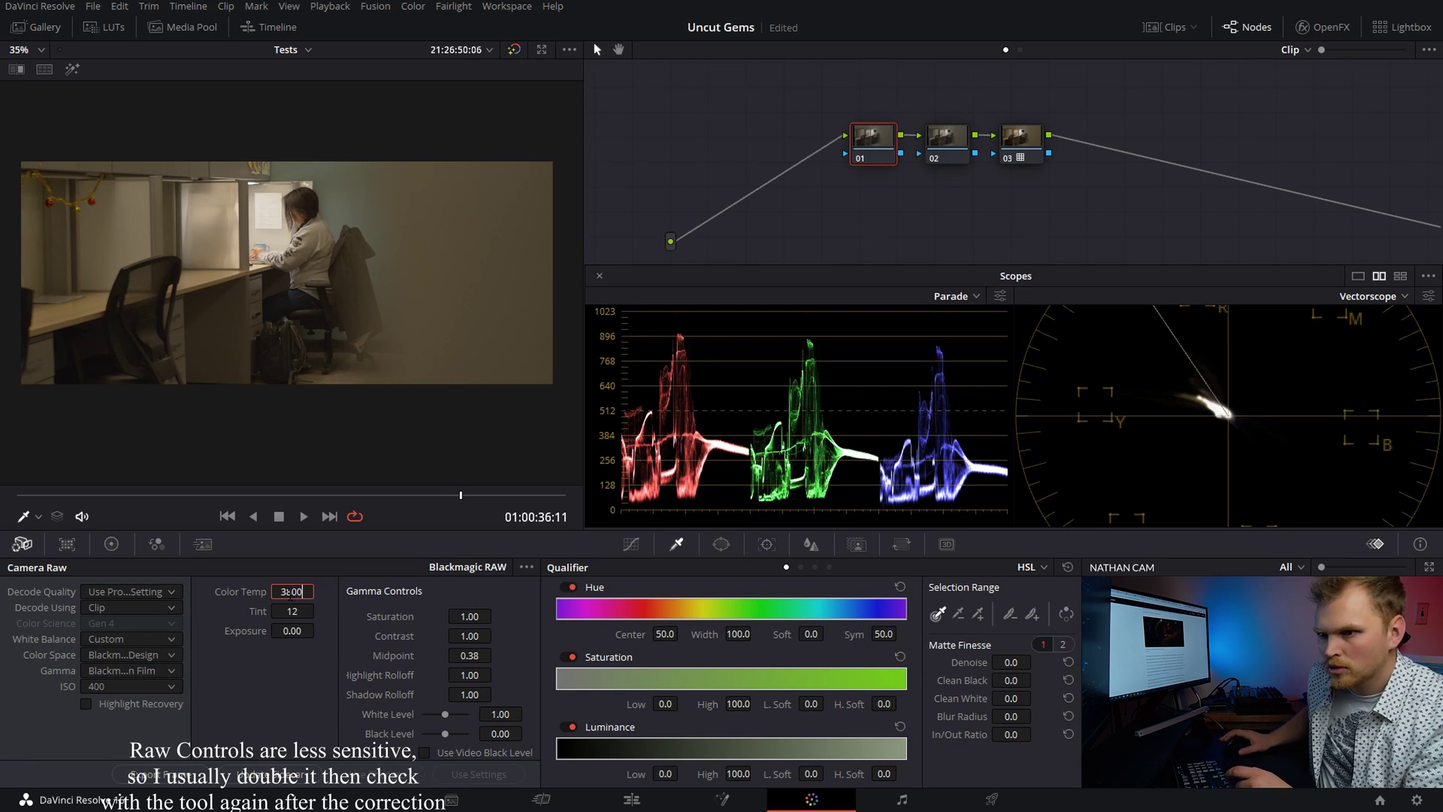
{"action": "left_click", "coordinate": [293, 610]}
{"action": "type", "text": "7"}
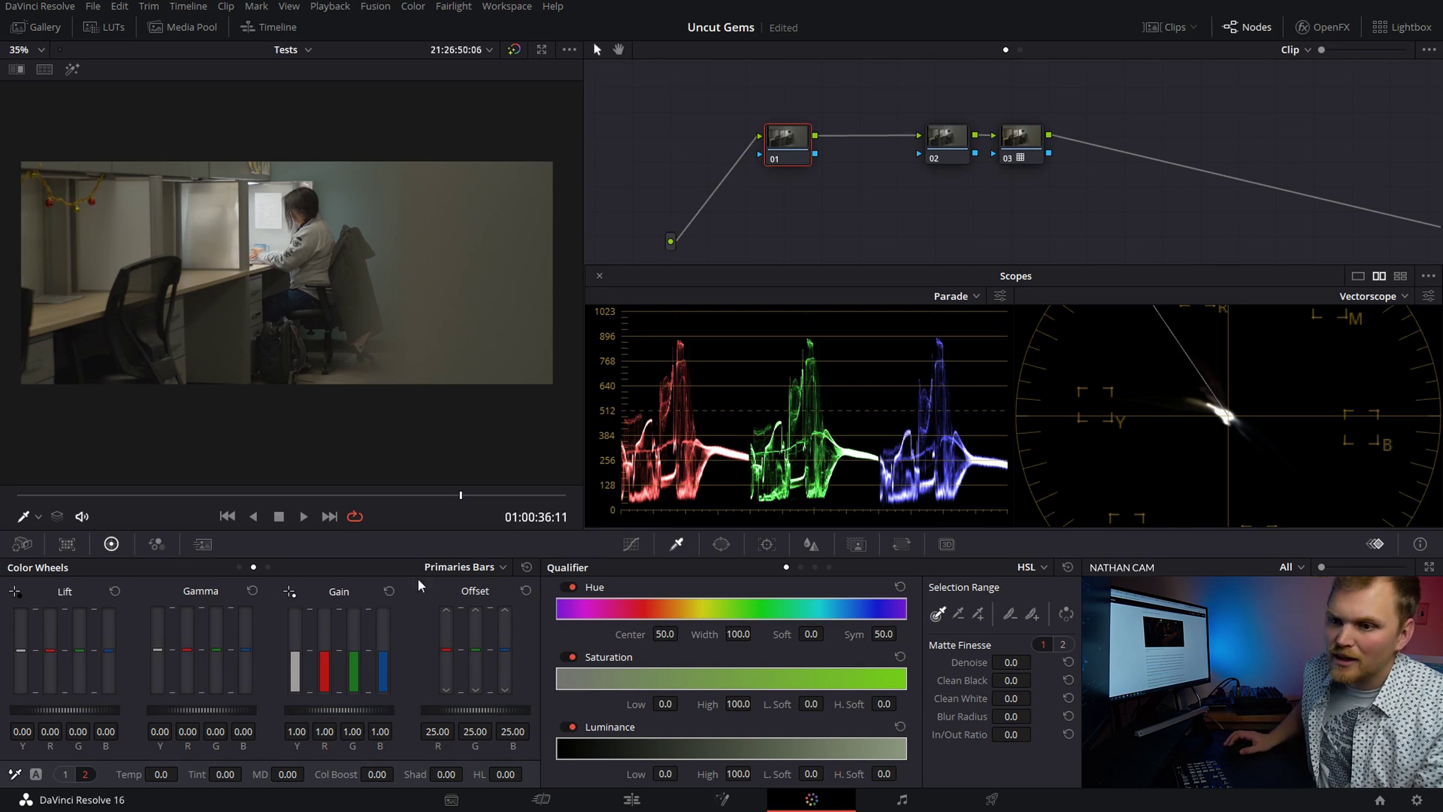
Set node 01's contrast to 1.1 and lower both its gamma and lift to -0.02.
{"action": "left_click", "coordinate": [68, 776]}
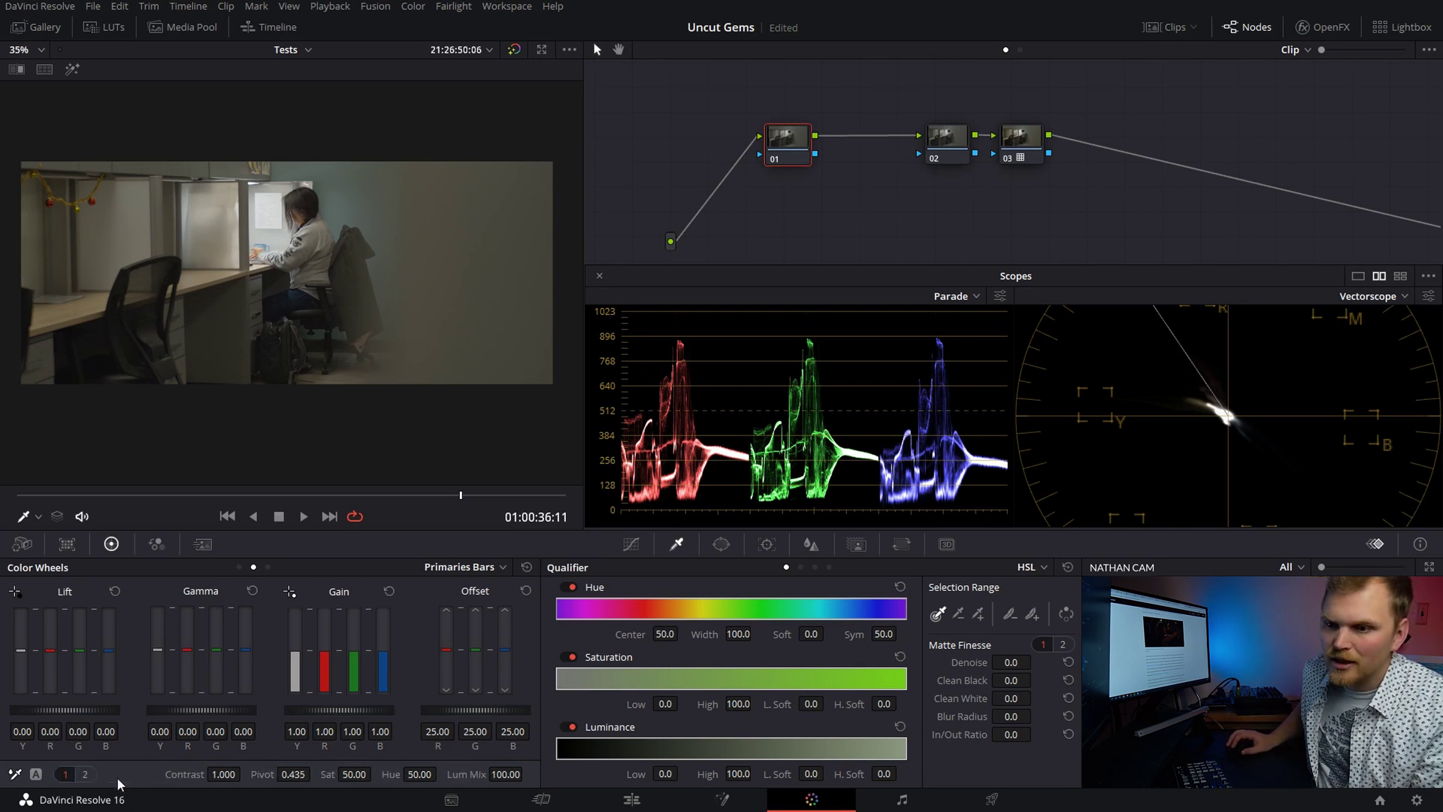
{"action": "left_click", "coordinate": [224, 773]}
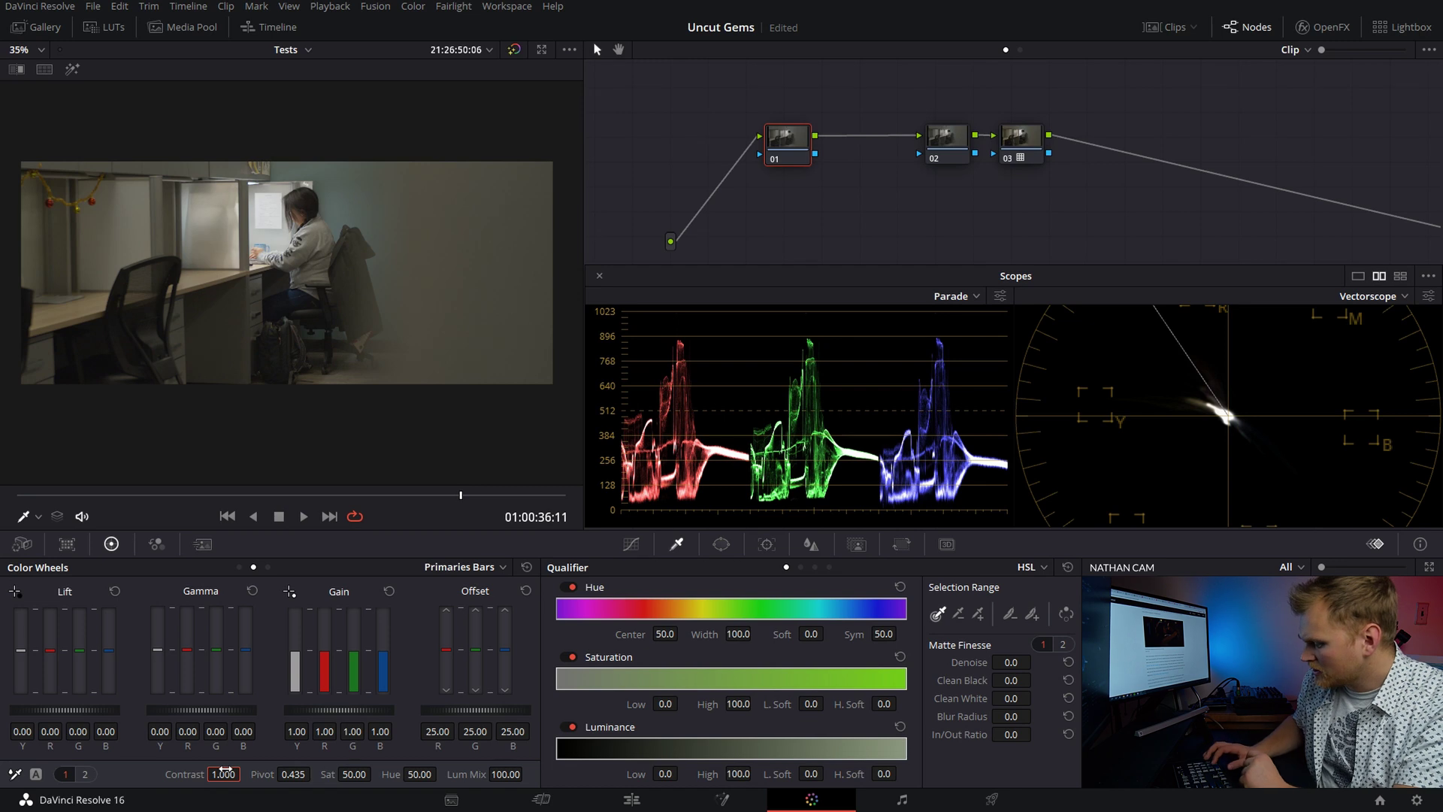
{"action": "type", "text": "1.1"}
{"action": "key", "text": "Return"}
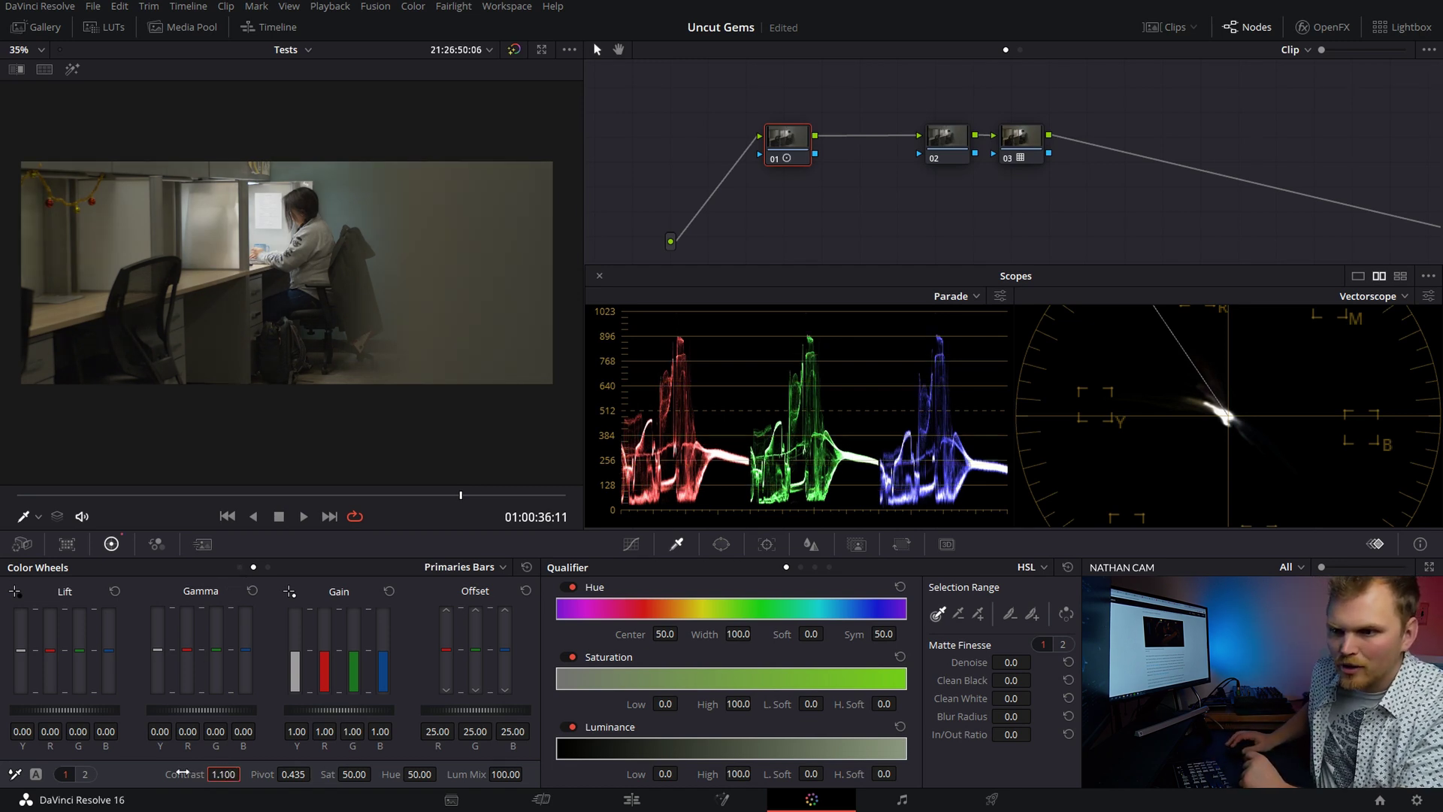
{"action": "left_click_drag", "start_coordinate": [233, 709], "coordinate": [216, 710]}
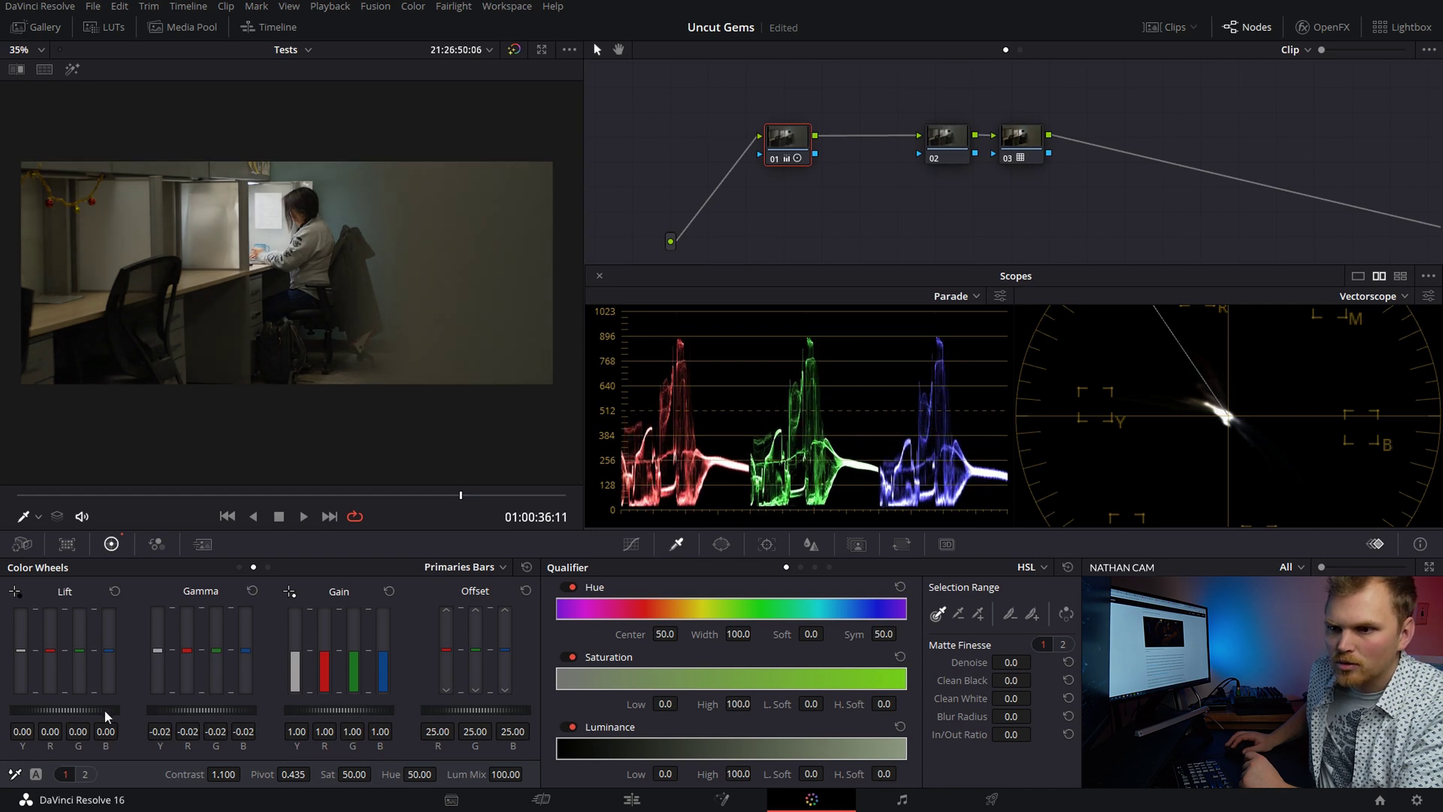
{"action": "left_click_drag", "start_coordinate": [71, 709], "coordinate": [62, 710]}
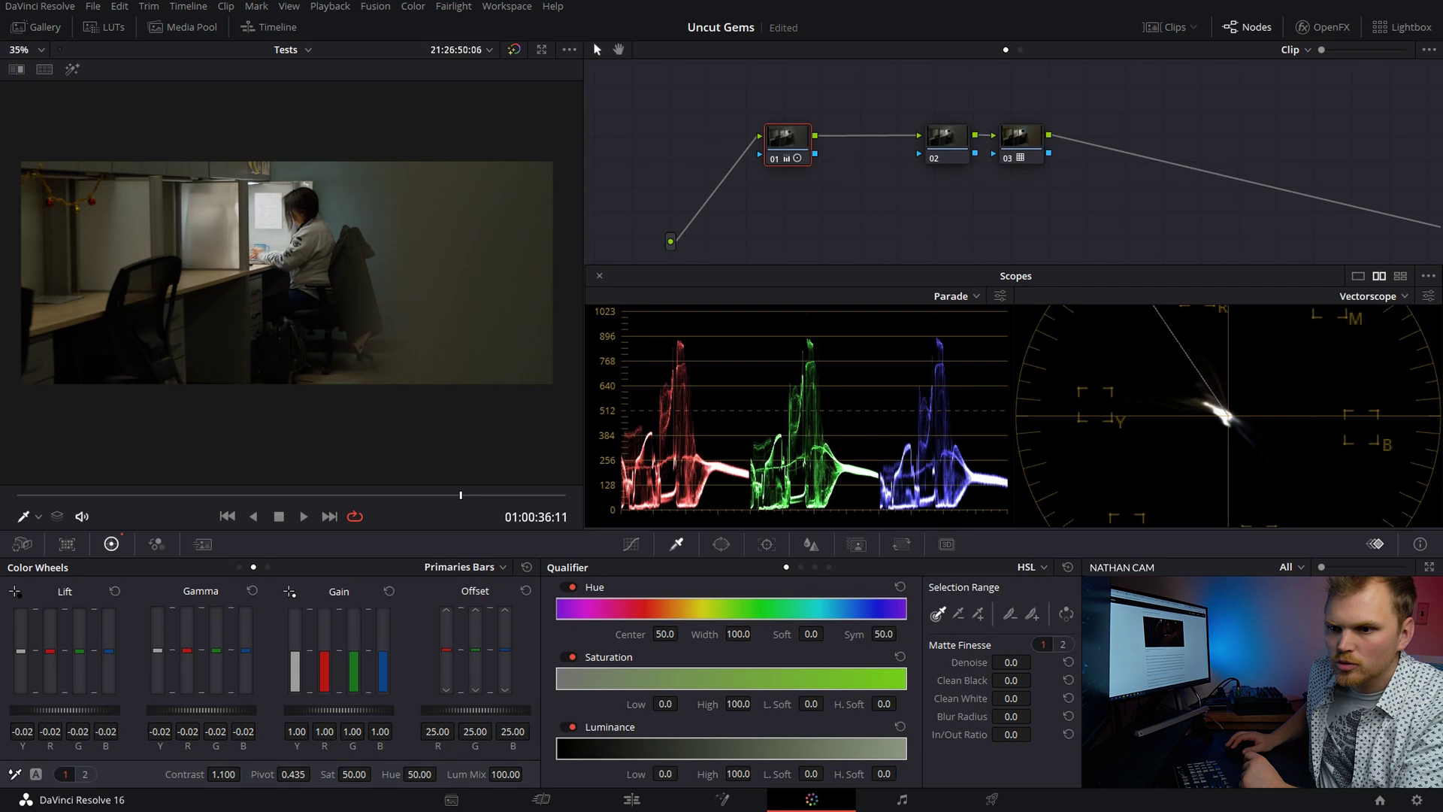
Enable the image wipe in the viewer and sweep it across the frame to compare the reference still with the graded clip.
{"action": "left_click", "coordinate": [16, 70]}
{"action": "left_click_drag", "start_coordinate": [187, 224], "coordinate": [214, 225]}
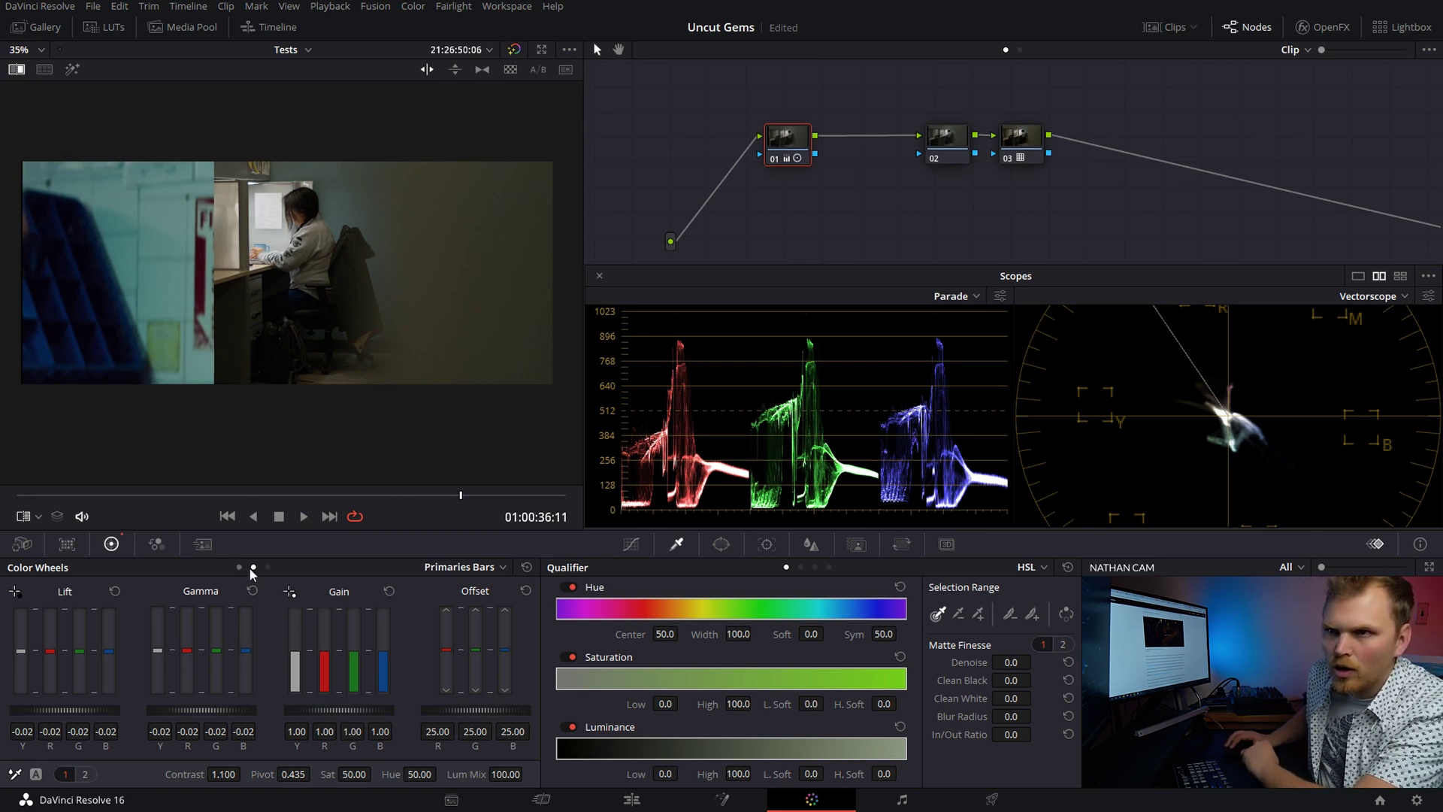
{"action": "left_click_drag", "start_coordinate": [266, 336], "coordinate": [490, 317]}
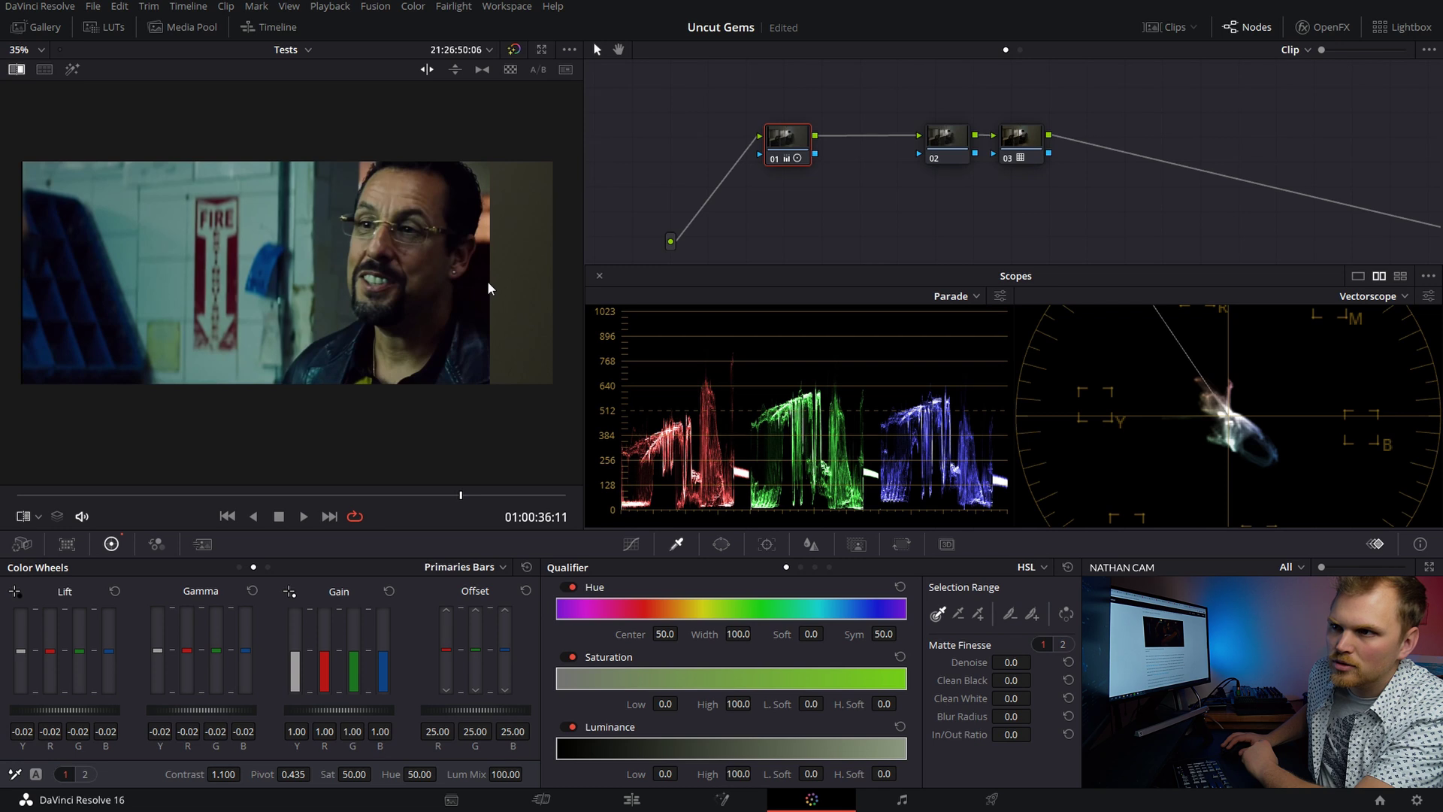
{"action": "left_click_drag", "start_coordinate": [488, 282], "coordinate": [259, 543]}
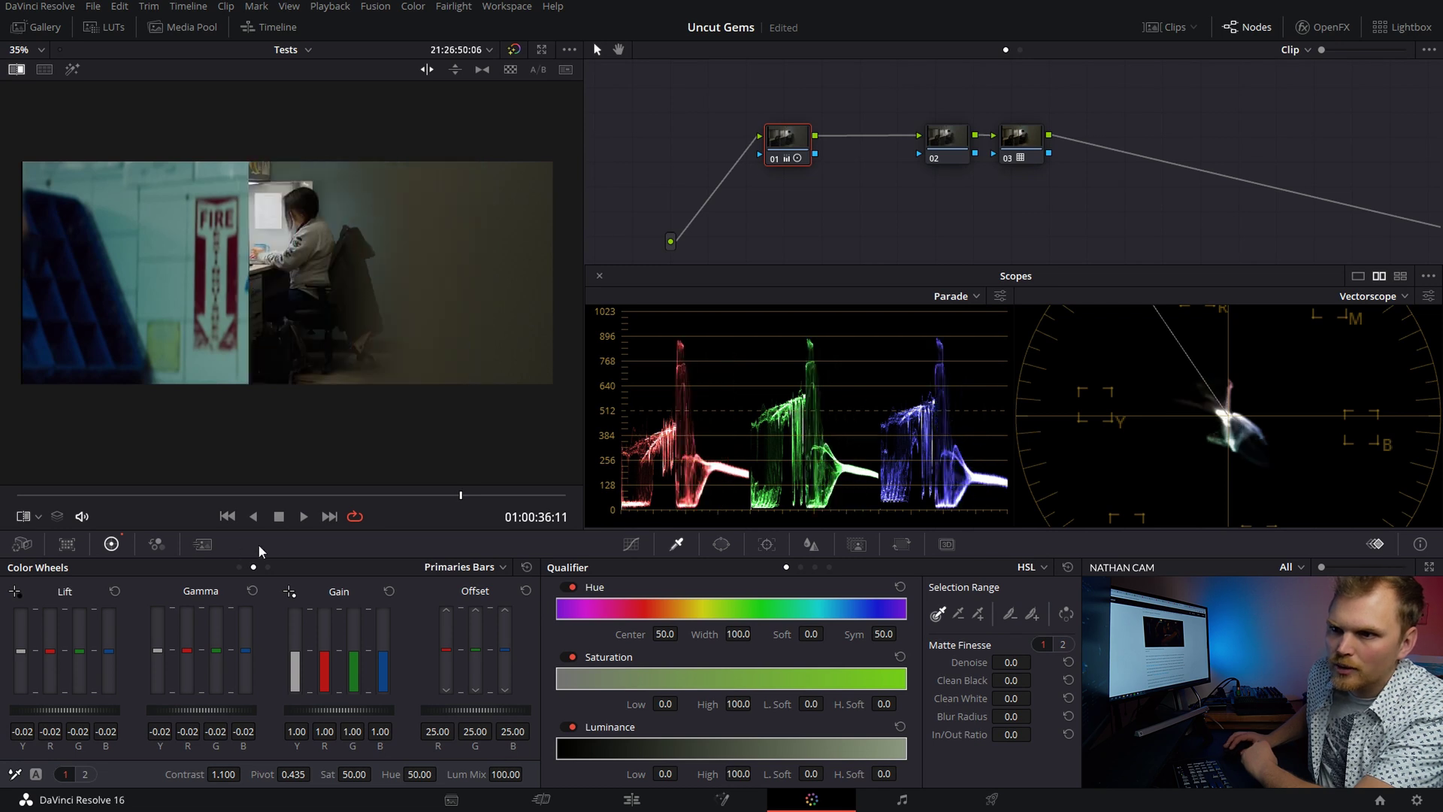
Raise node 01's log midtones to 0.23 and move the wipe to show more of the graded clip.
{"action": "left_click", "coordinate": [269, 568]}
{"action": "left_click_drag", "start_coordinate": [201, 710], "coordinate": [261, 710]}
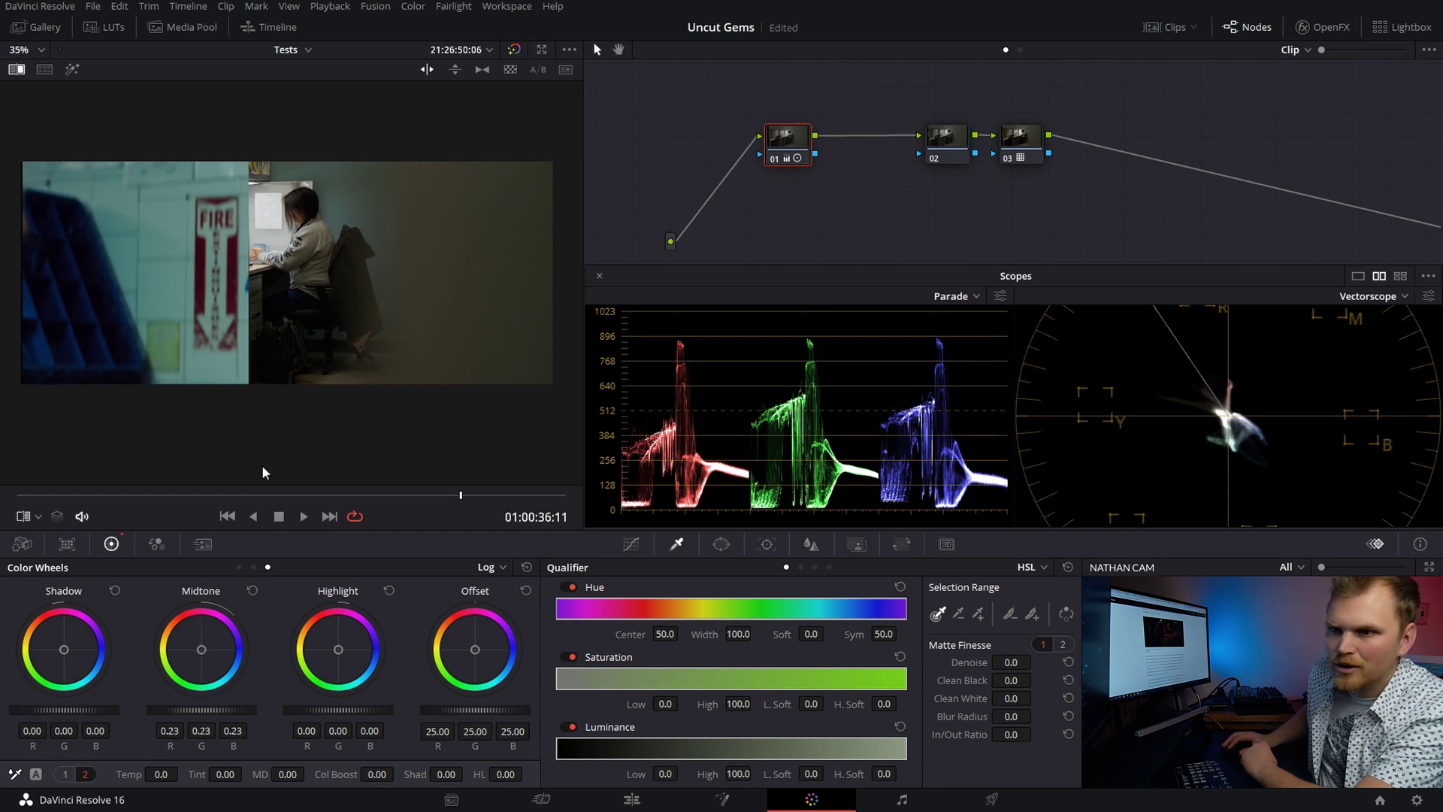
{"action": "left_click_drag", "start_coordinate": [249, 295], "coordinate": [196, 303]}
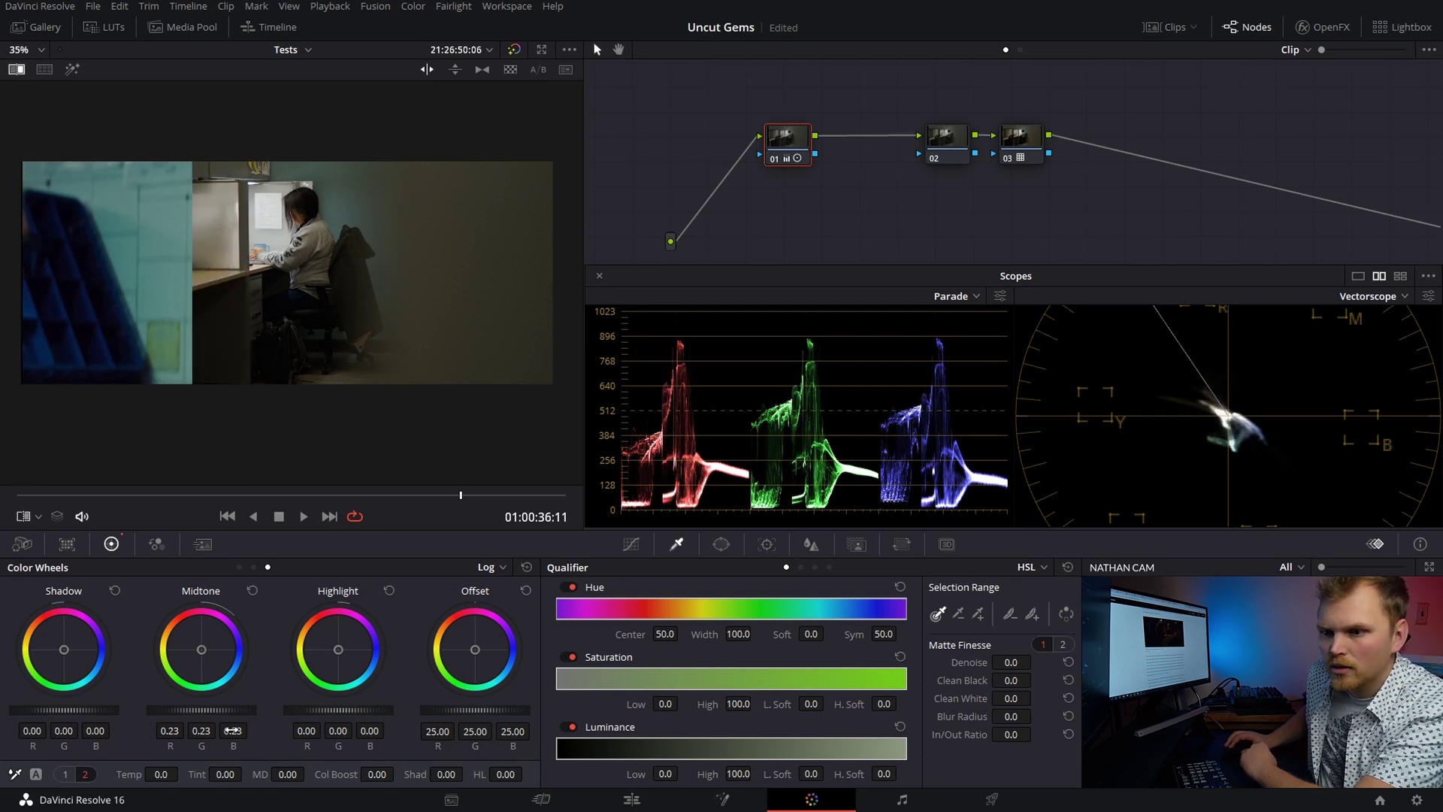
Set node 01's saturation to 60, with the reference wipe narrowed to about the first quarter of the frame.
{"action": "left_click", "coordinate": [68, 774]}
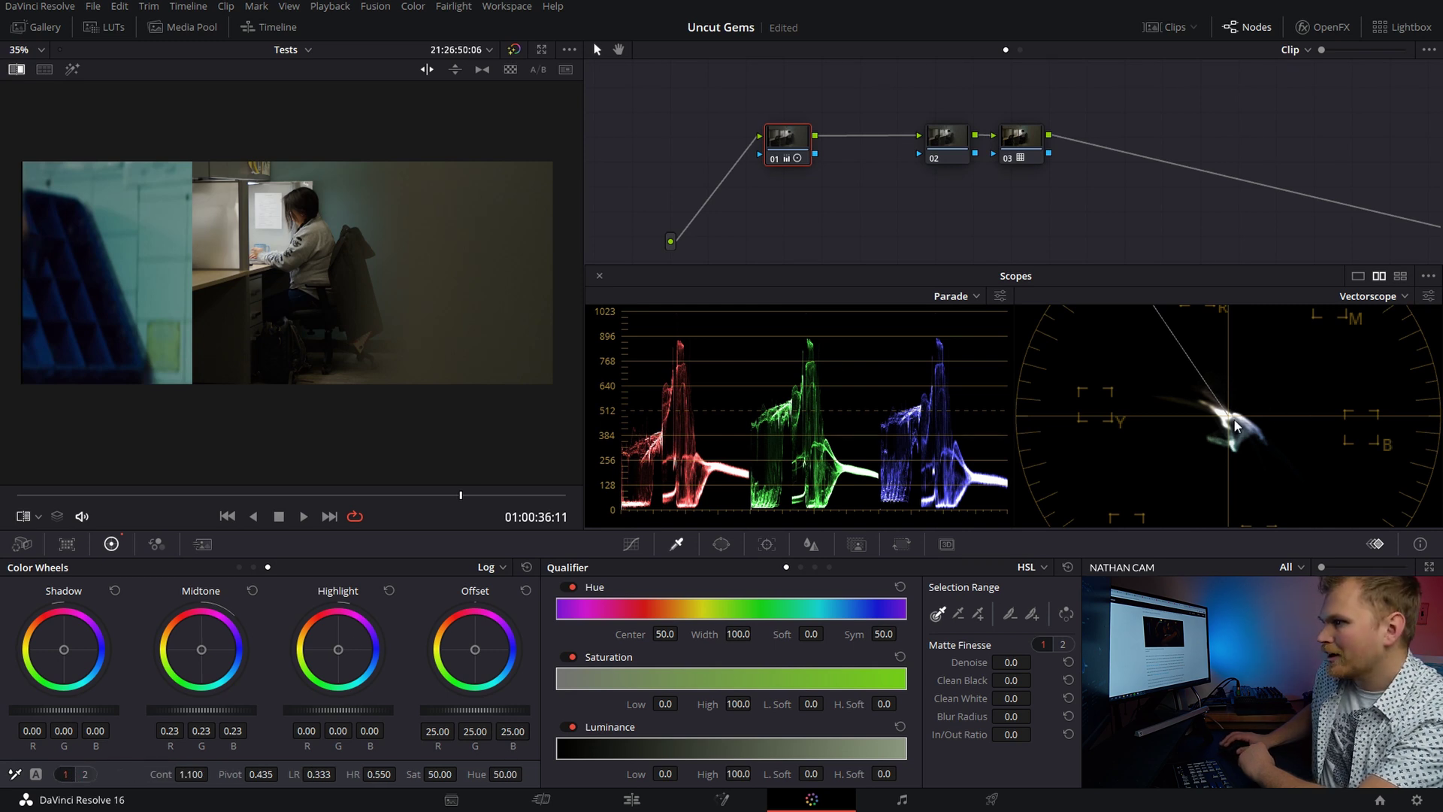
{"action": "mouse_move", "coordinate": [190, 236]}
{"action": "left_mouse_down"}
{"action": "mouse_move", "coordinate": [548, 242]}
{"action": "mouse_move", "coordinate": [45, 219]}
{"action": "mouse_move", "coordinate": [171, 229]}
{"action": "left_mouse_up"}
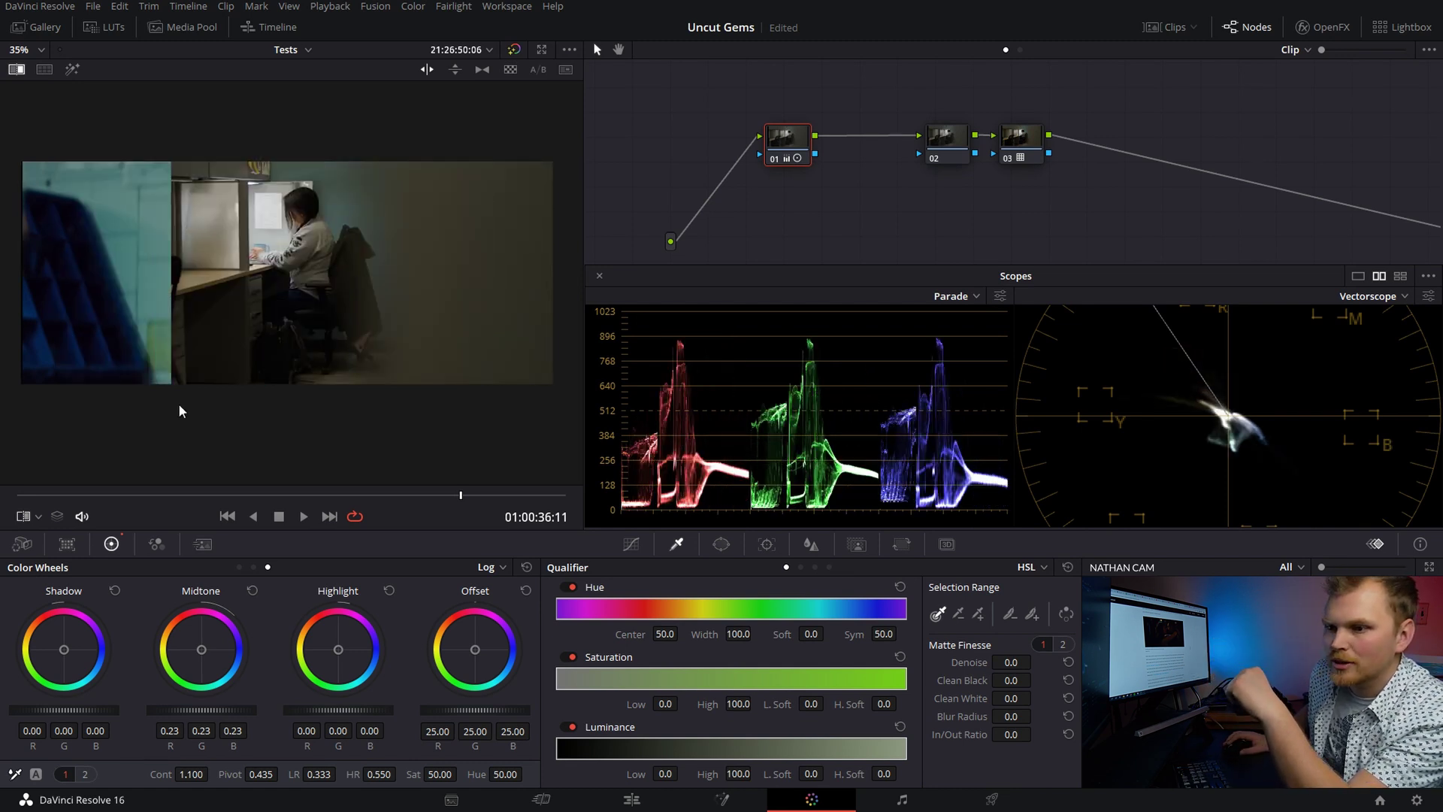
{"action": "double_click", "coordinate": [440, 773]}
{"action": "type", "text": "60"}
{"action": "key", "text": "Return"}
Place node 02 directly beneath node 01 and set its midtone detail to 80.
{"action": "left_click_drag", "start_coordinate": [953, 143], "coordinate": [795, 205]}
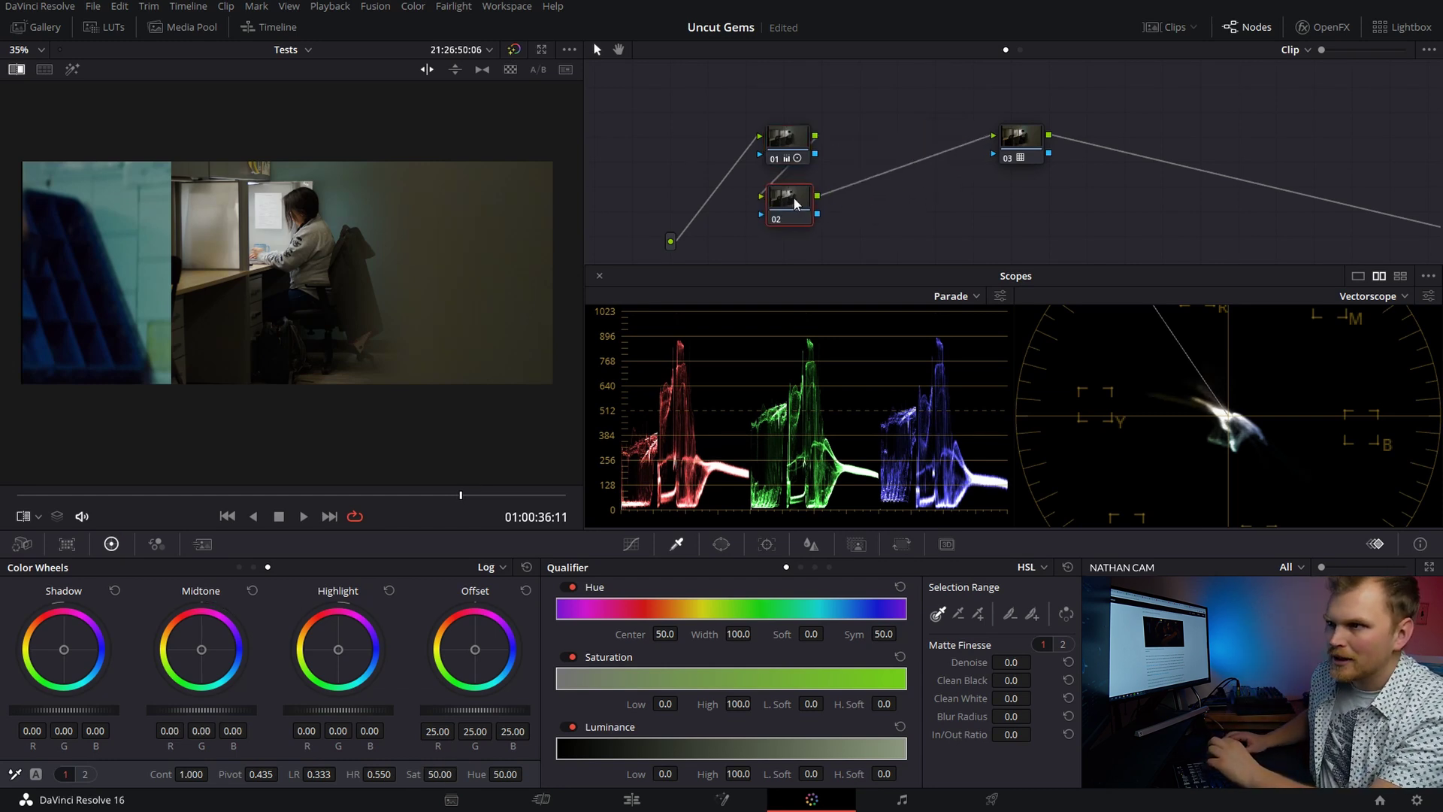
{"action": "left_click", "coordinate": [85, 774]}
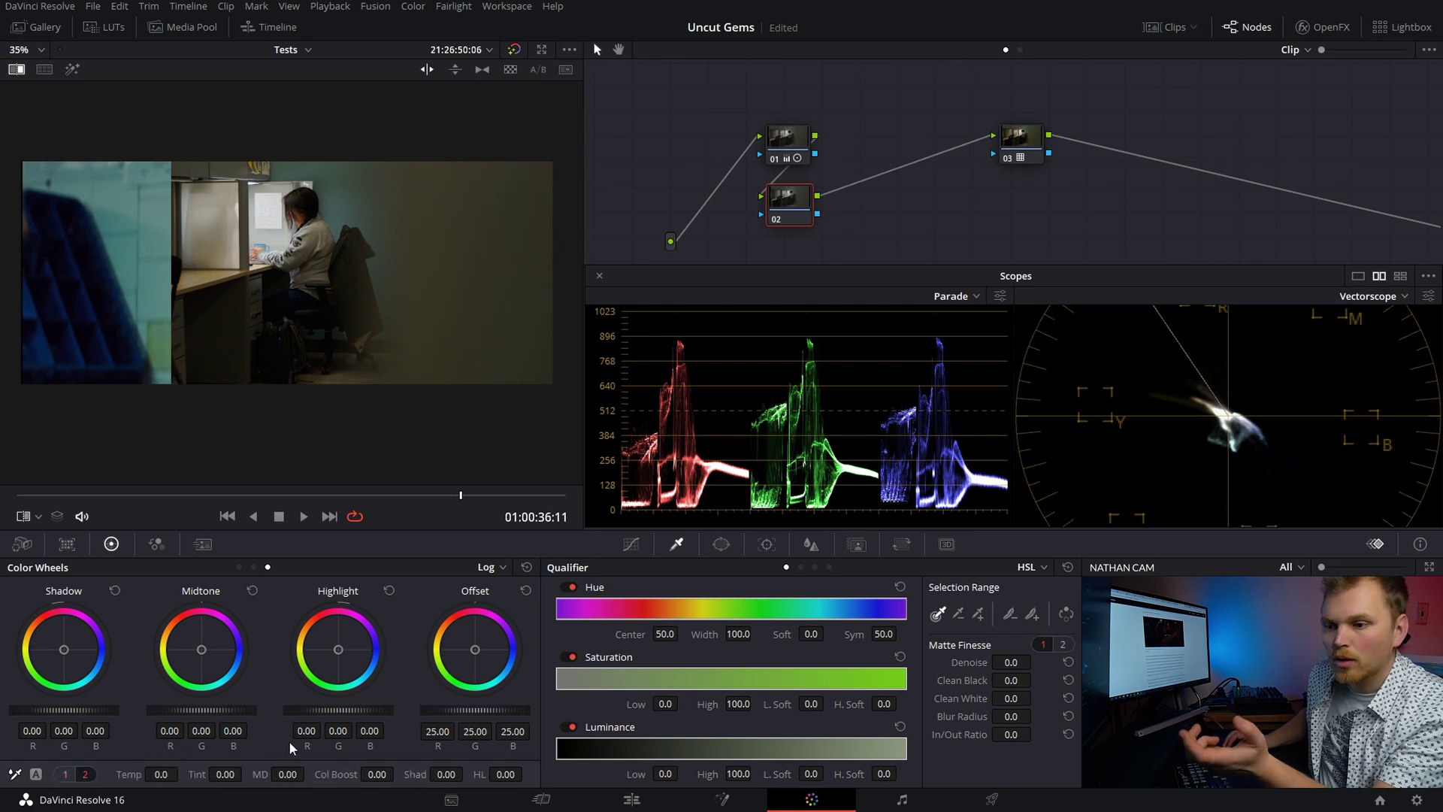
{"action": "left_click", "coordinate": [289, 774]}
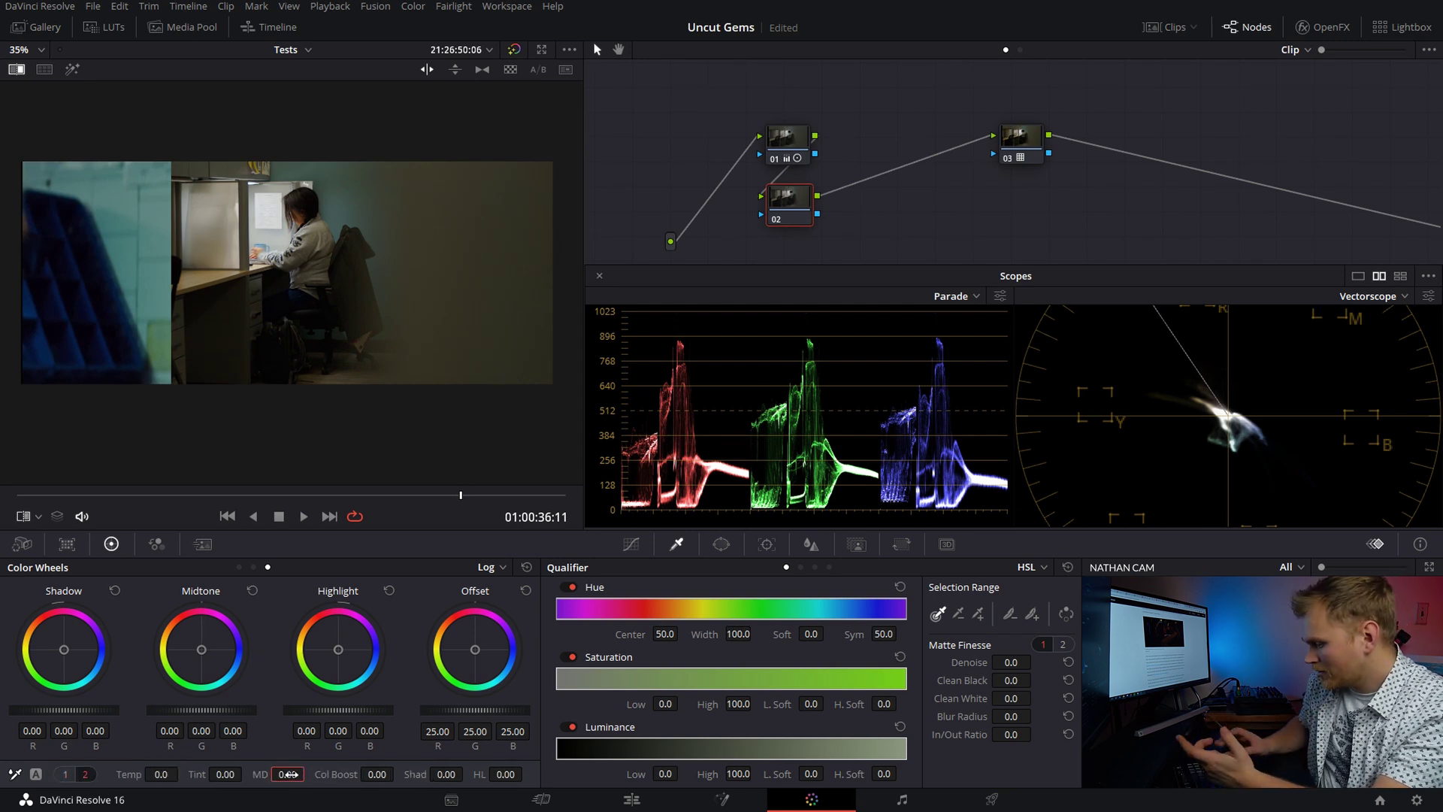
{"action": "type", "text": "8"}
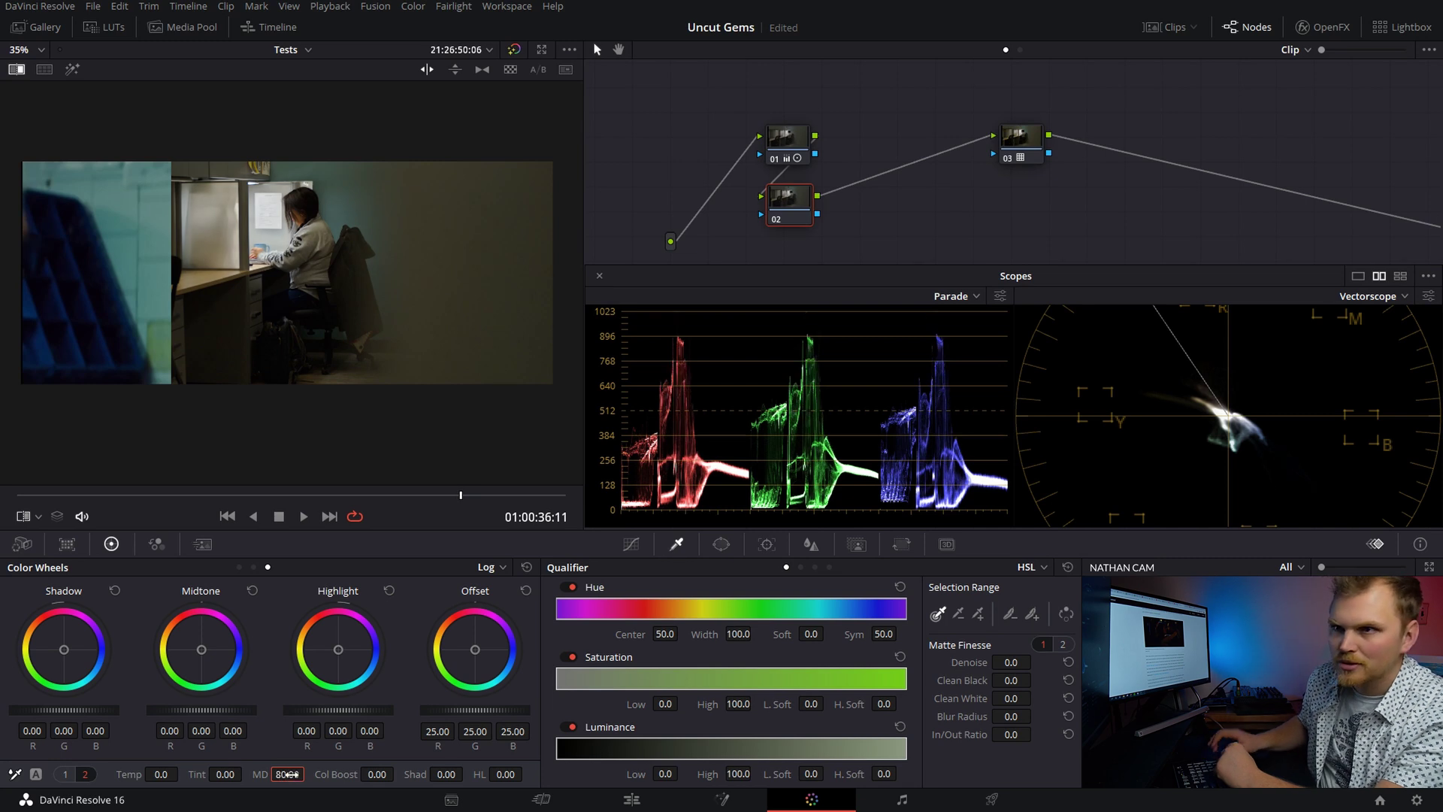
{"action": "key", "text": "Return"}
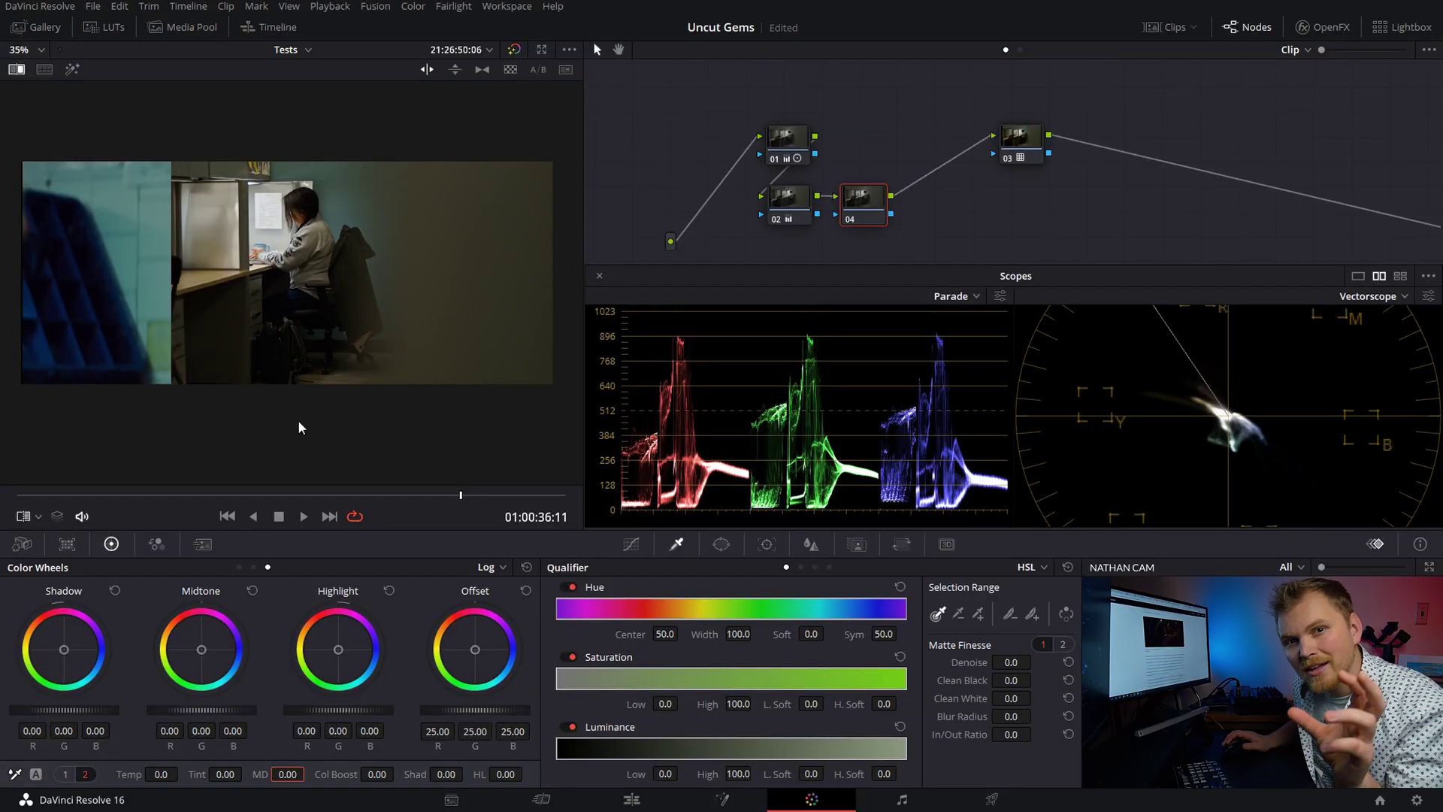
Show the primary bars for node 04 and enable the printer light hotkeys.
{"action": "left_click", "coordinate": [254, 568]}
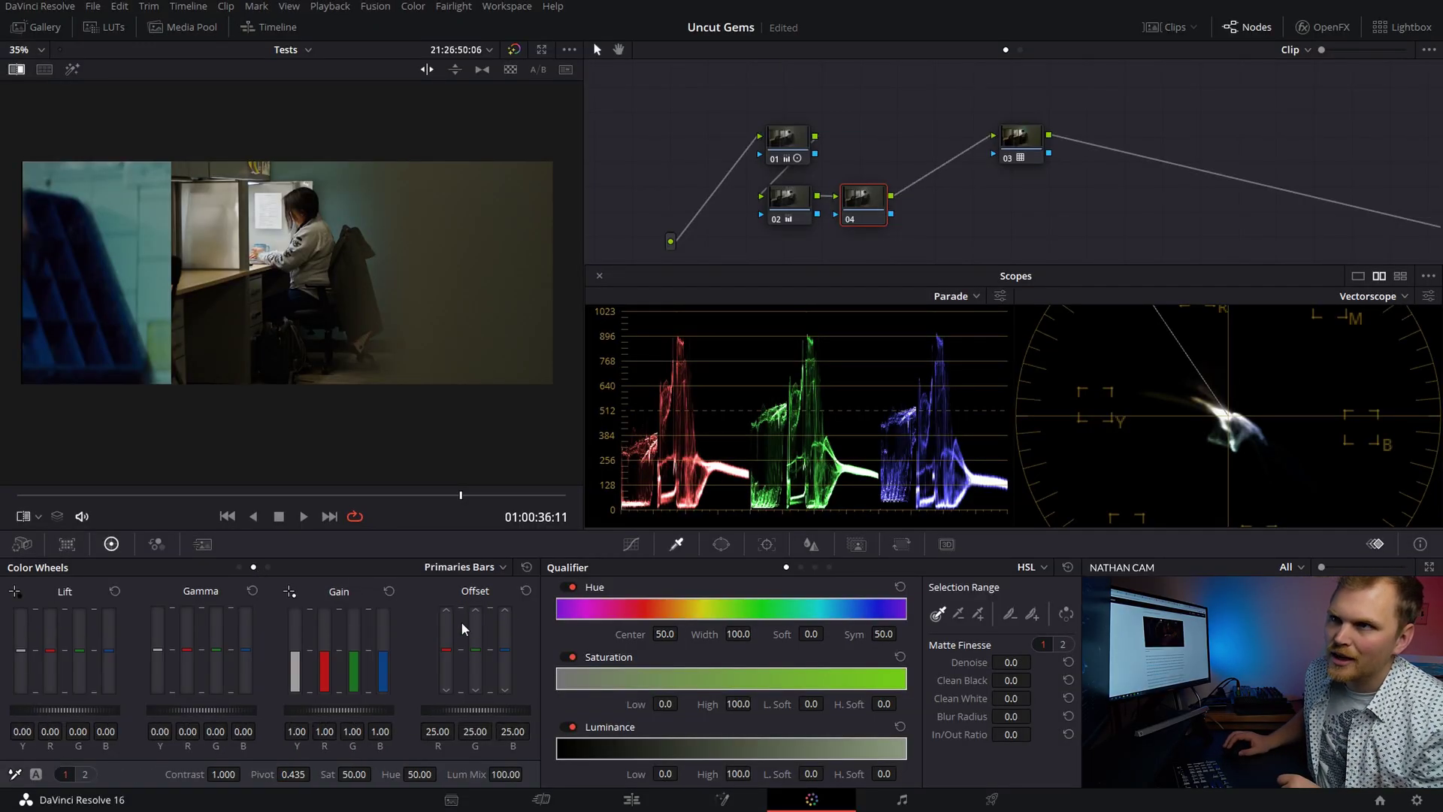
{"action": "left_click", "coordinate": [422, 8]}
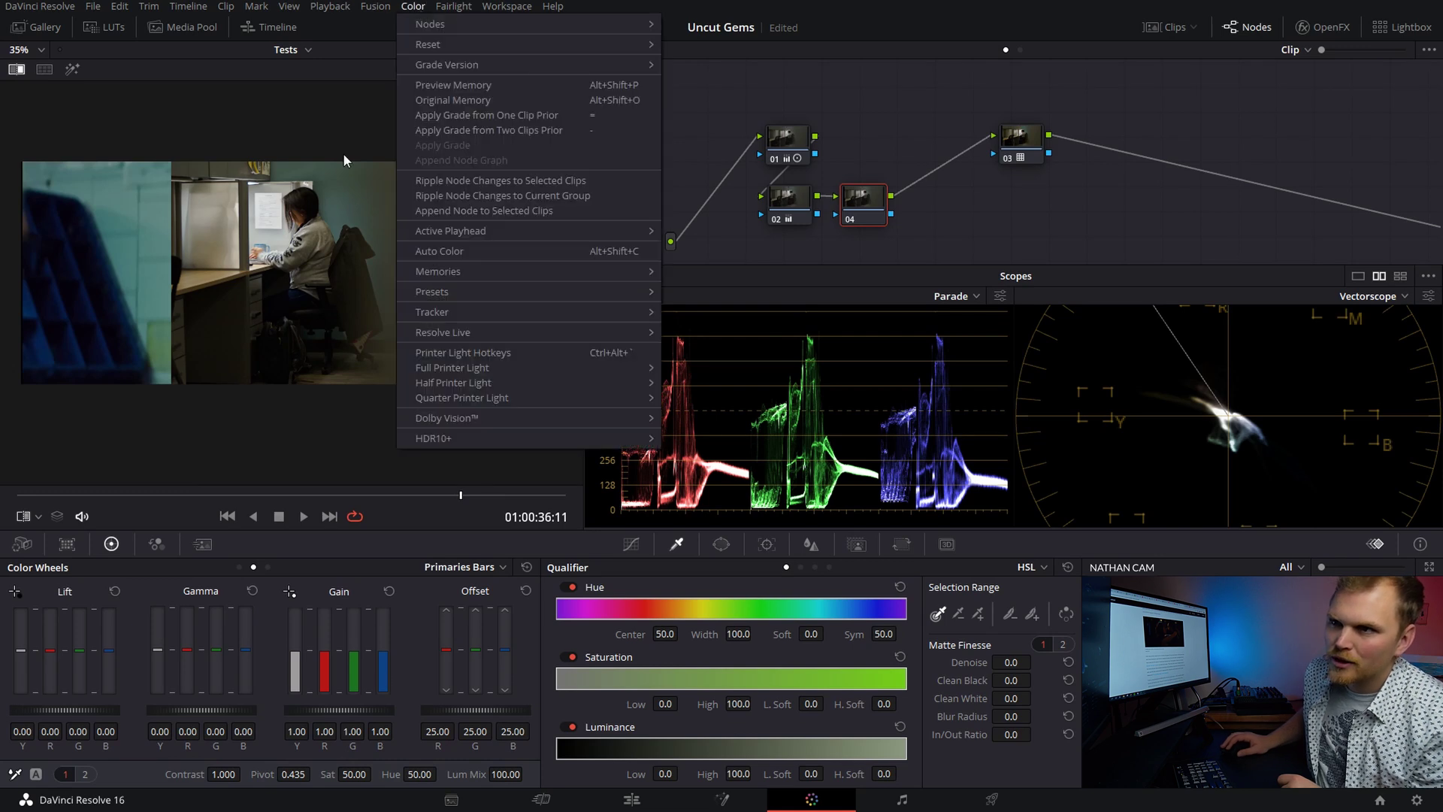
{"action": "left_click", "coordinate": [463, 352]}
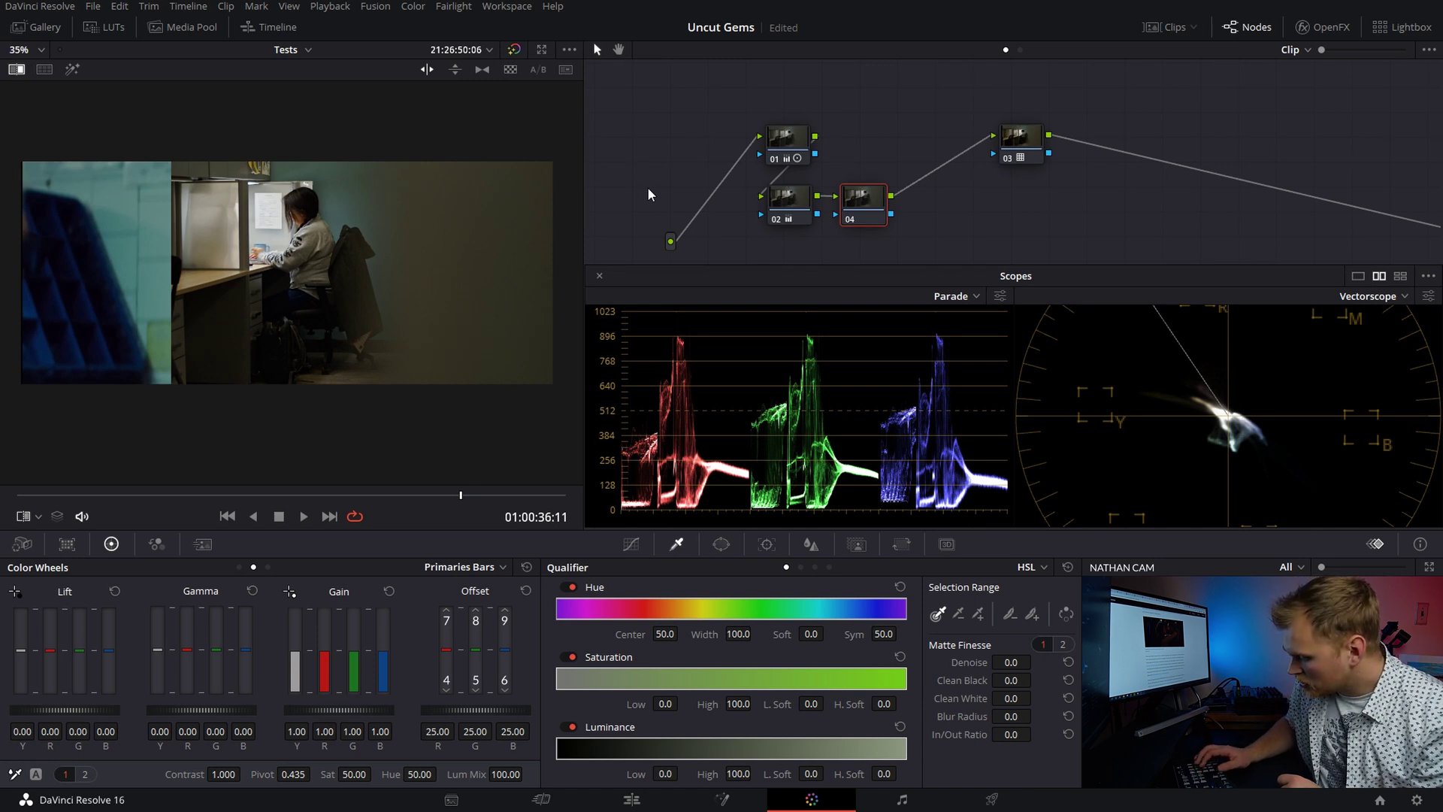
Cool node 04 with printer light adjustments, bringing its offset to red 22, green 26 and blue 26.
{"action": "key", "text": "KP_4"}
{"action": "key", "text": "KP_4"}
{"action": "key", "text": "KP_4"}
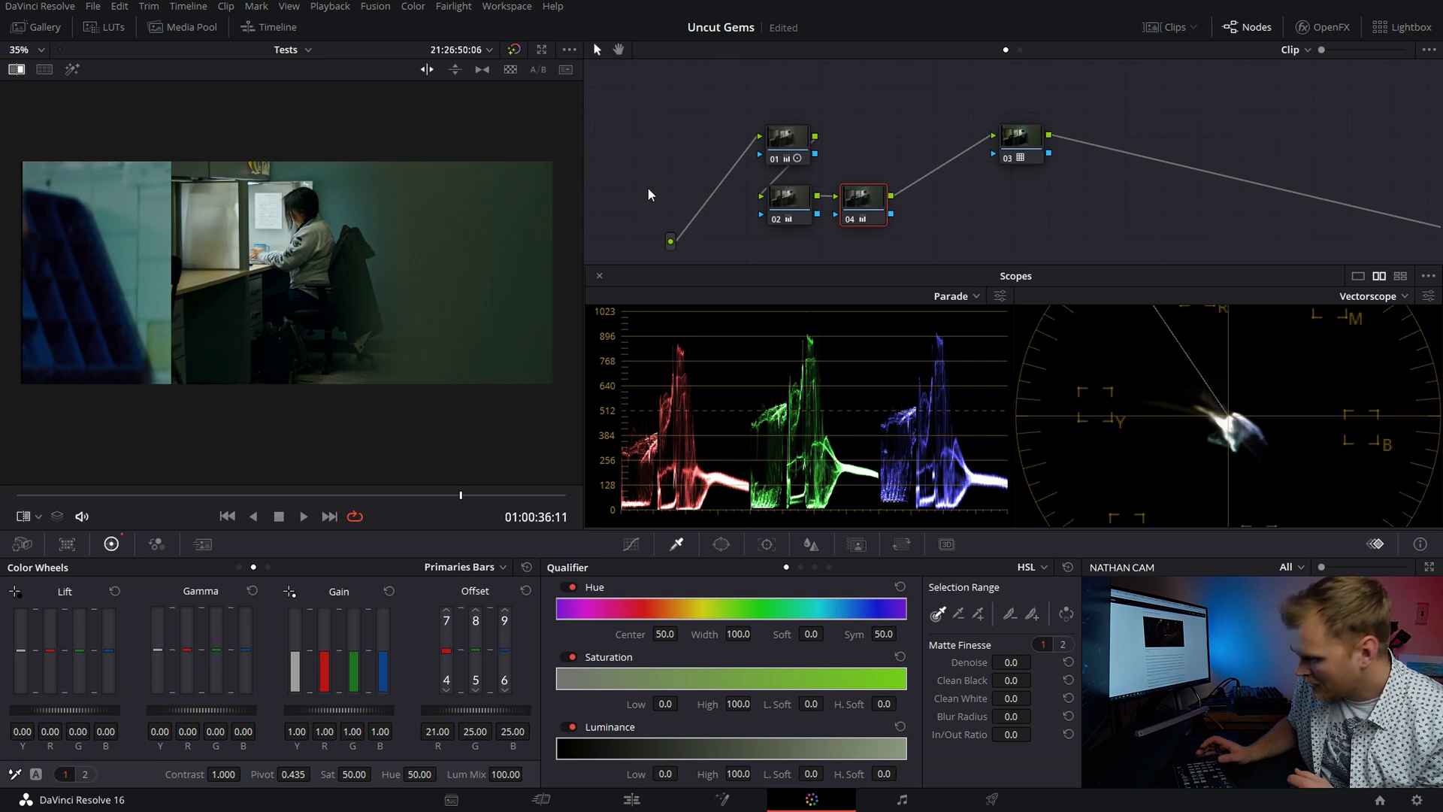
{"action": "key", "text": "KP_9"}
{"action": "key", "text": "KP_9"}
{"action": "key", "text": "KP_9"}
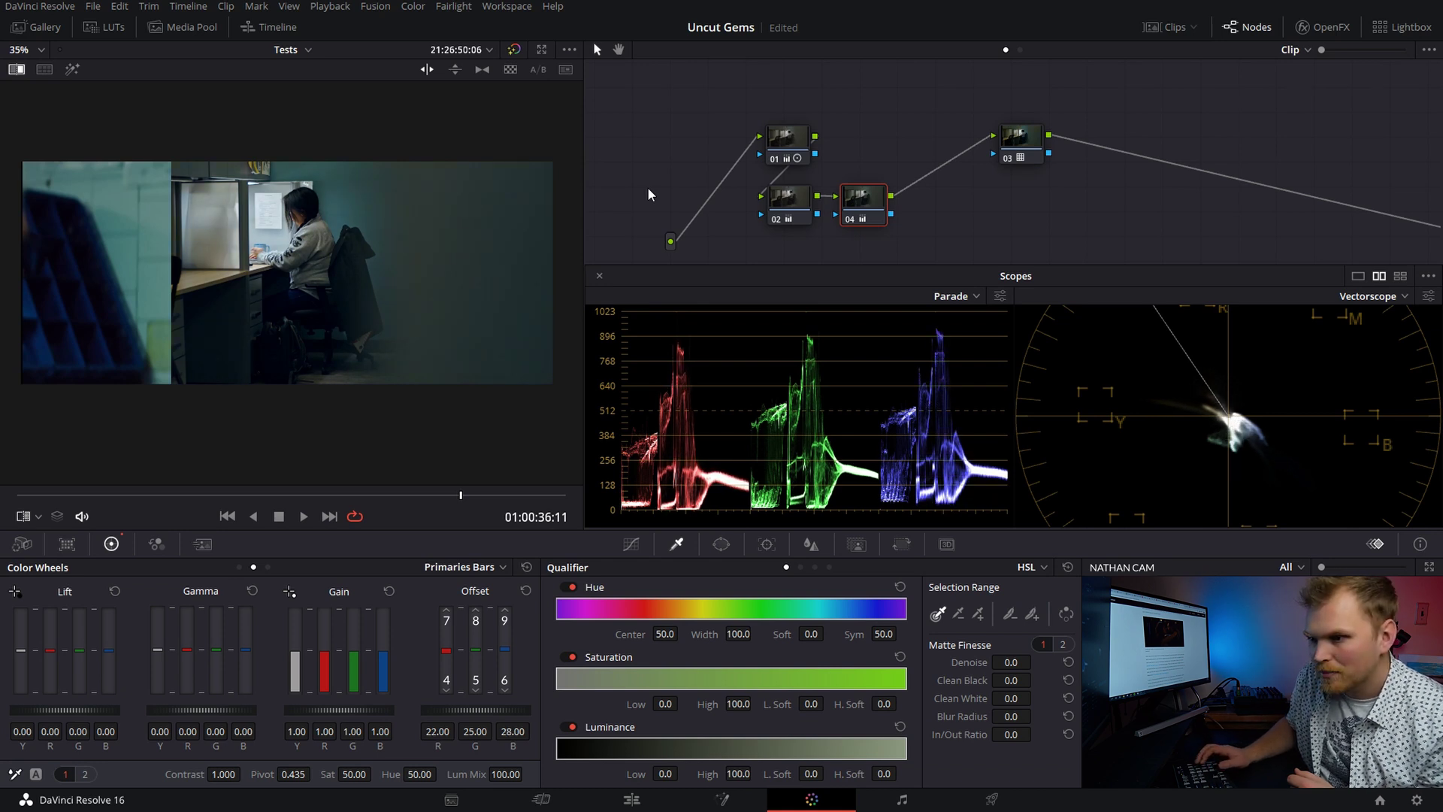
{"action": "key", "text": "KP_6"}
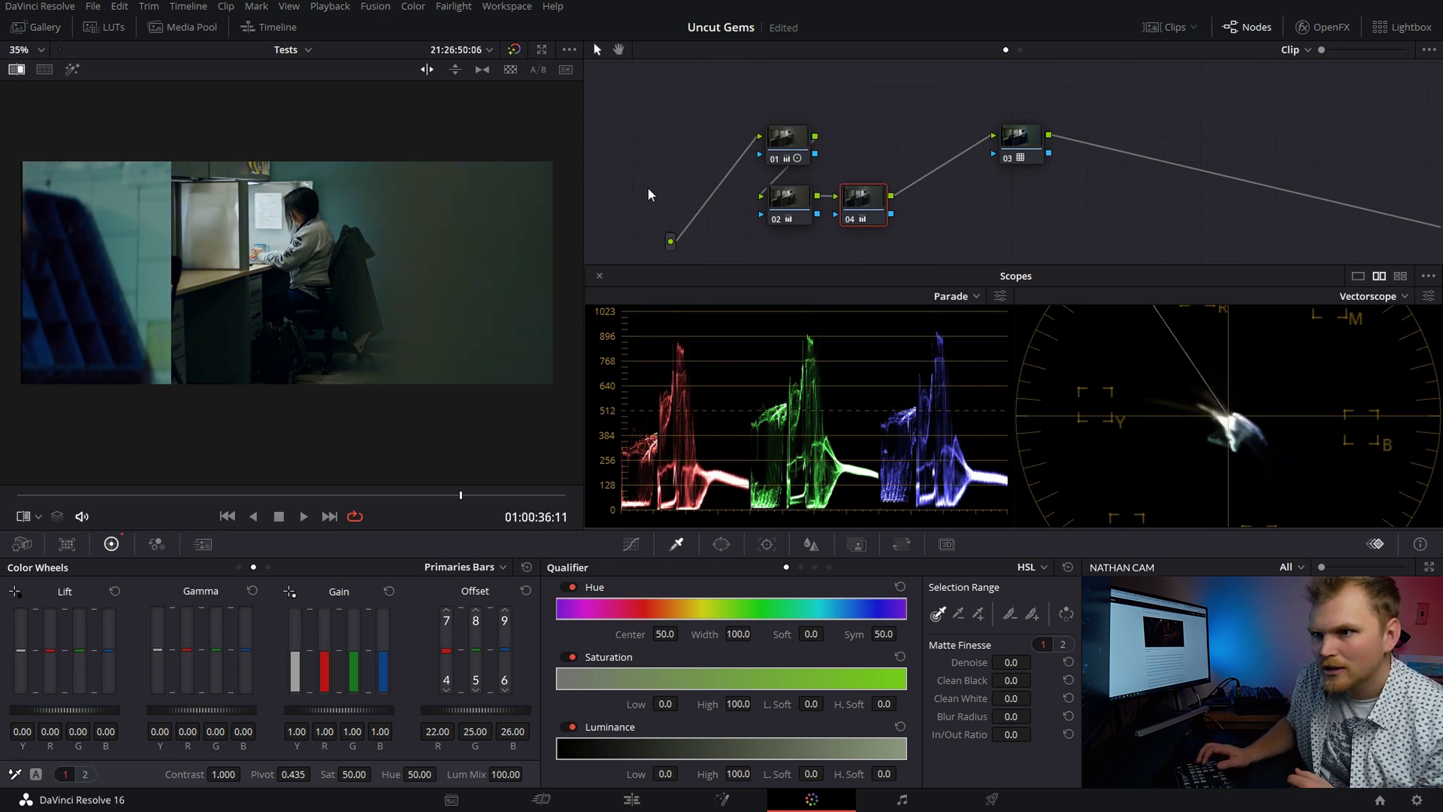
{"action": "key", "text": "KP_8"}
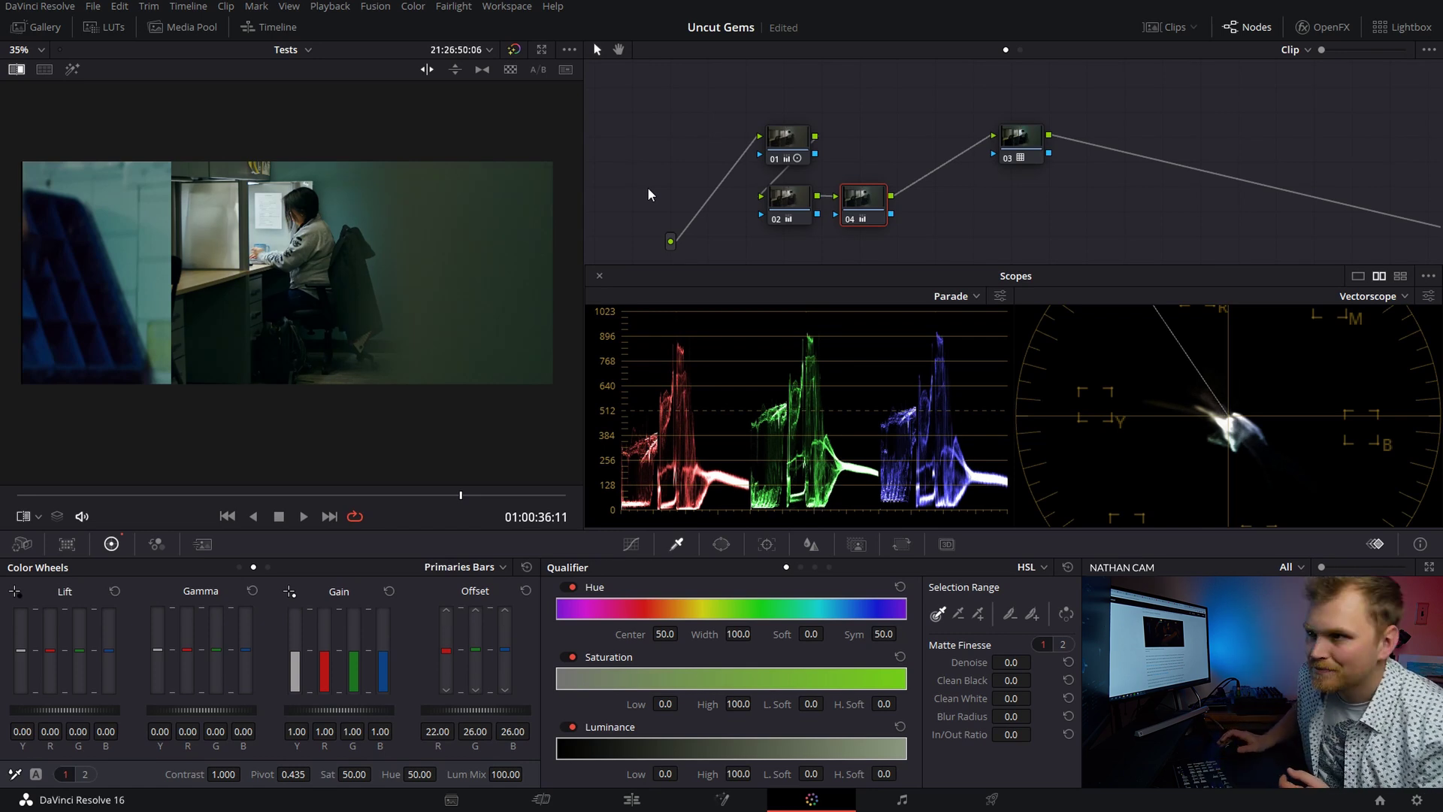
{"action": "left_click_drag", "start_coordinate": [355, 645], "coordinate": [354, 641]}
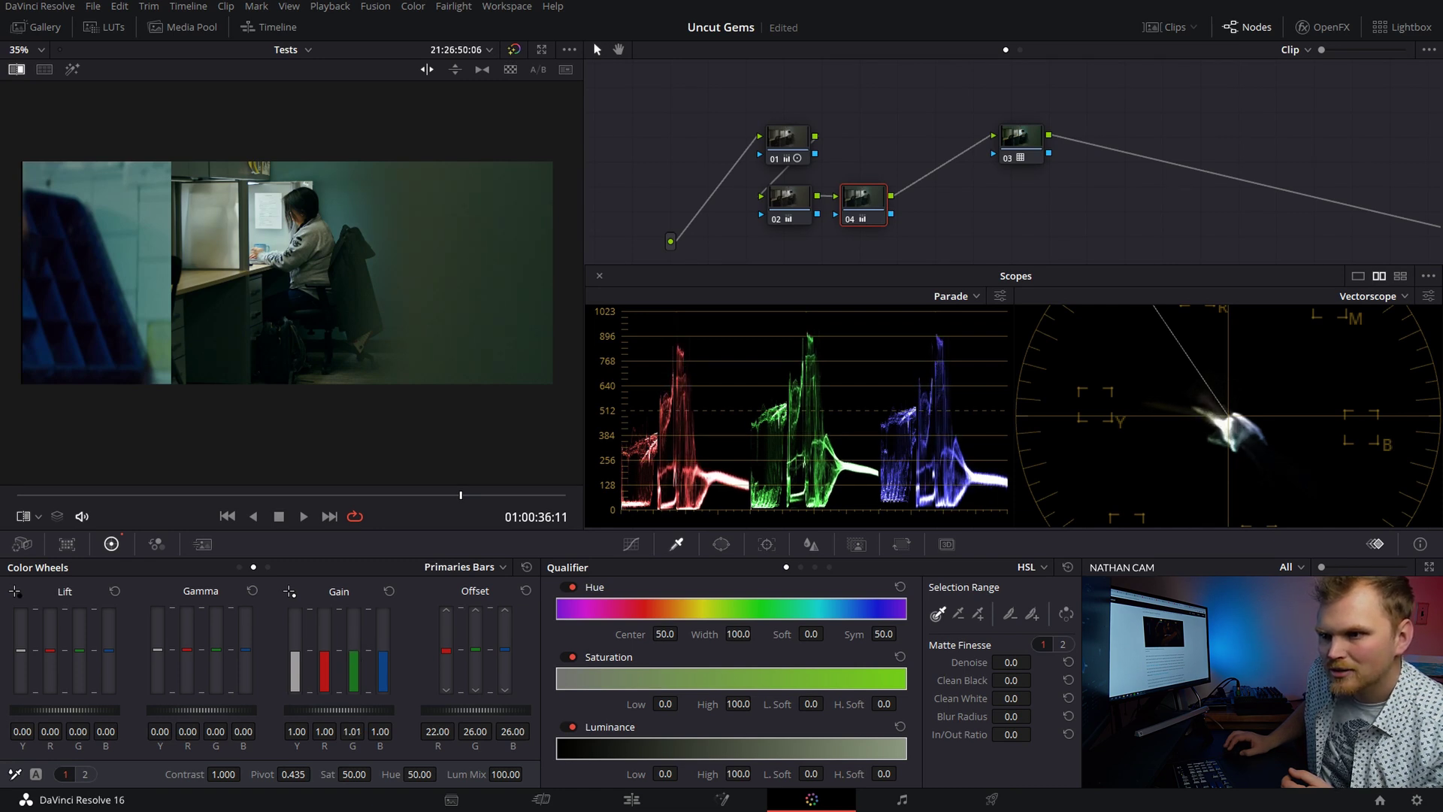
Widen the reference wipe to about 40 percent of the frame and add a serial node after node 03.
{"action": "left_click_drag", "start_coordinate": [172, 240], "coordinate": [230, 239]}
{"action": "left_click", "coordinate": [1023, 147]}
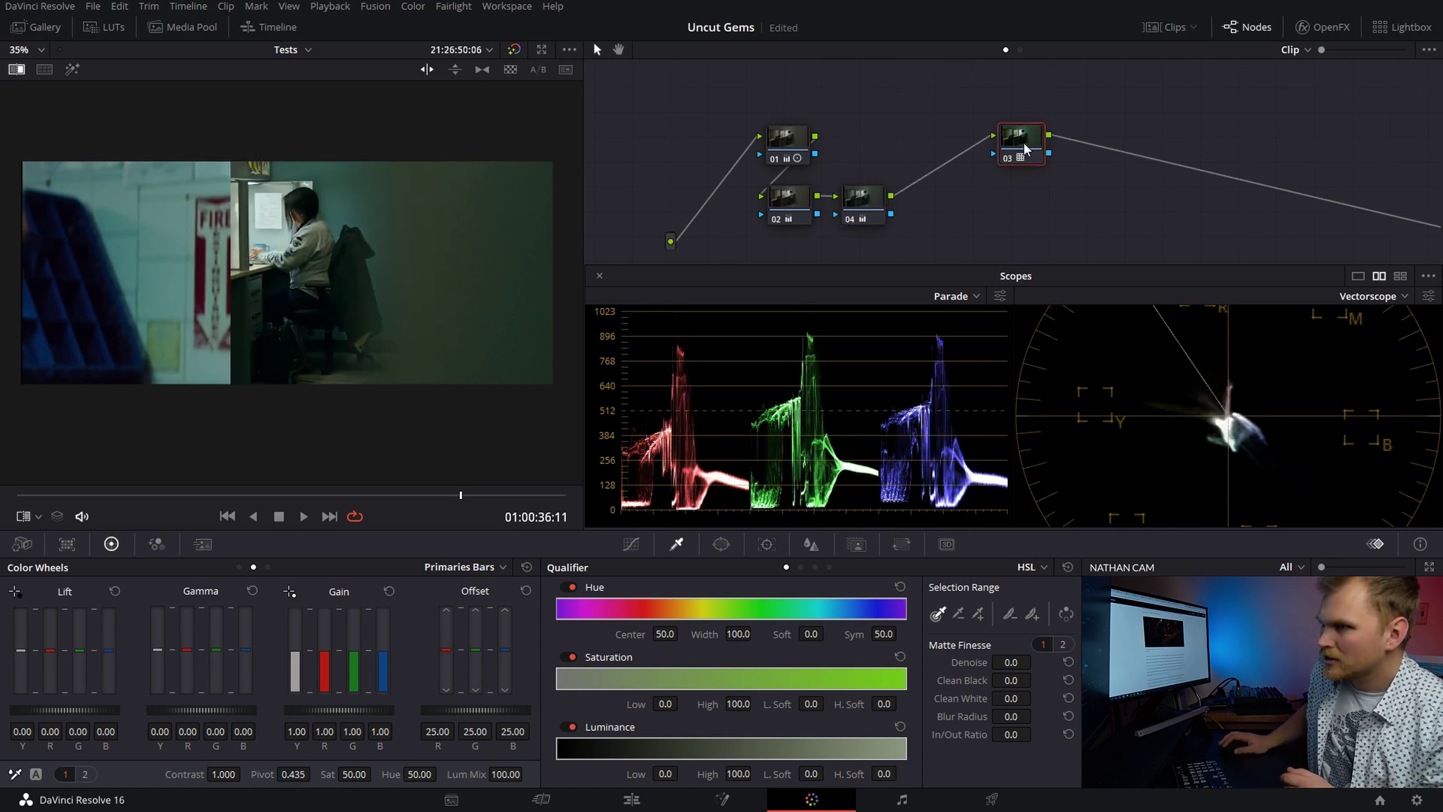
{"action": "key", "text": "alt+s"}
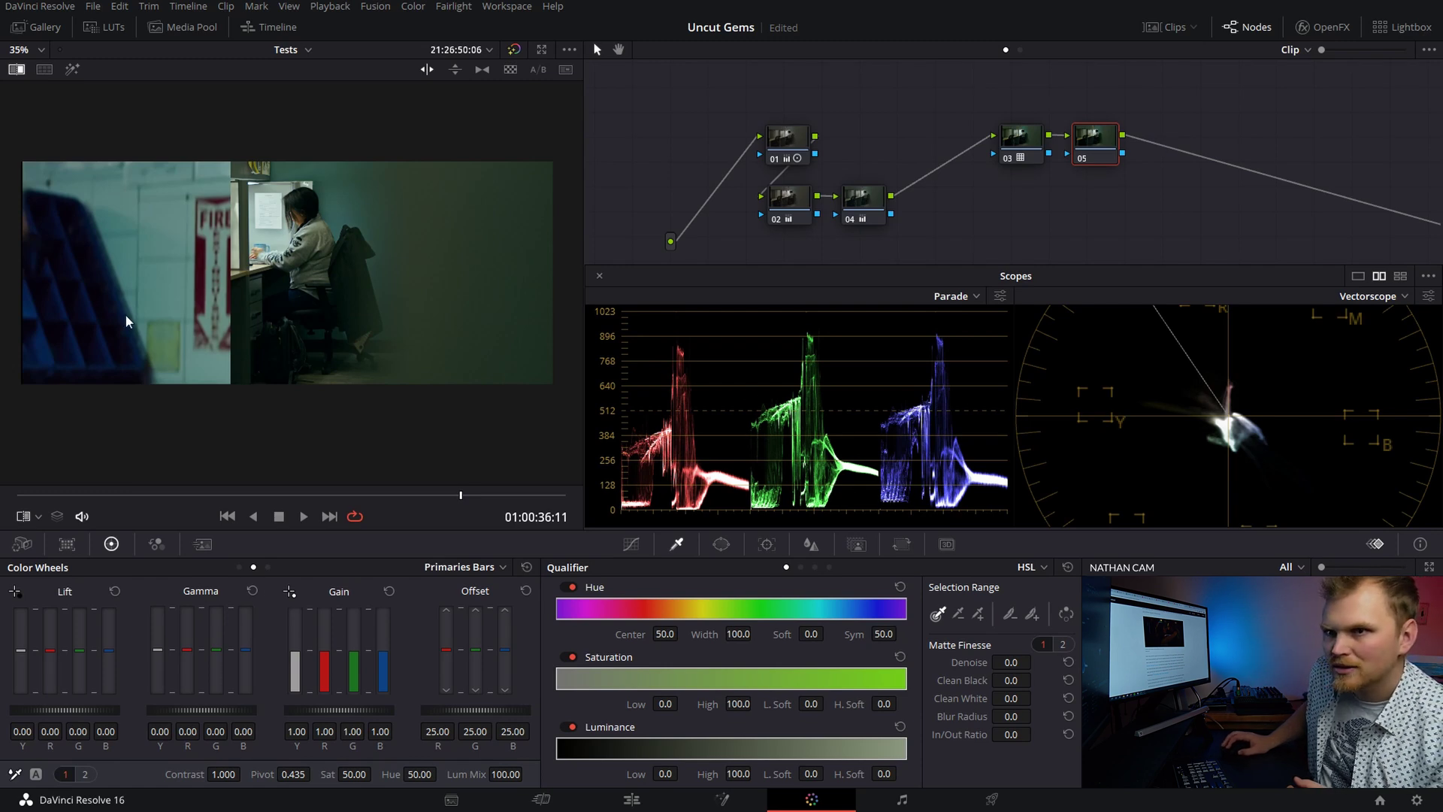
Lift node 05's log shadows slightly with a blue-leaning tint, fine-tuning their colour balance and level.
{"action": "left_click", "coordinate": [268, 567]}
{"action": "left_click_drag", "start_coordinate": [67, 659], "coordinate": [69, 660]}
{"action": "left_click_drag", "start_coordinate": [52, 711], "coordinate": [59, 712]}
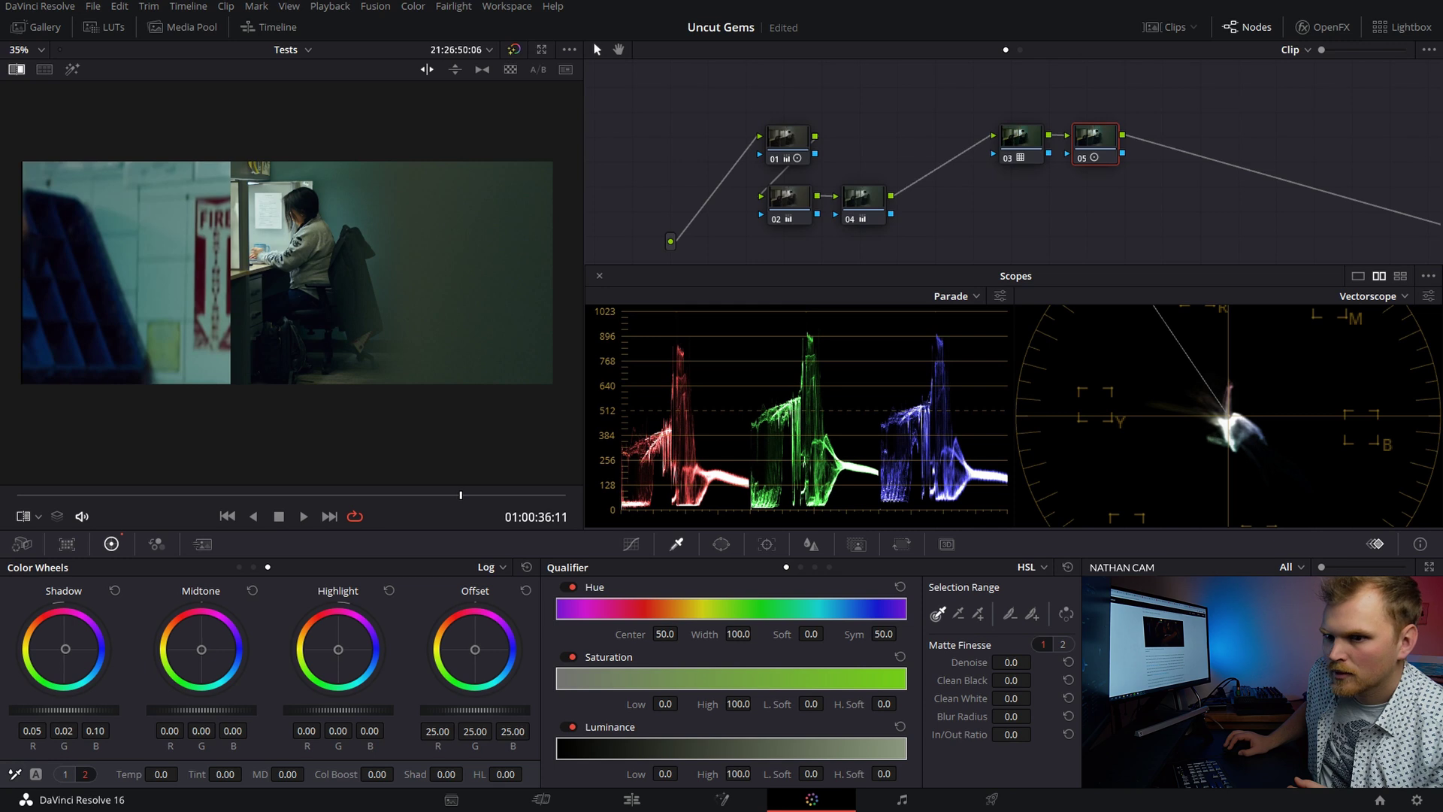
{"action": "left_click_drag", "start_coordinate": [67, 653], "coordinate": [66, 649]}
{"action": "left_click_drag", "start_coordinate": [66, 711], "coordinate": [58, 710]}
Add a serial node after node 05 and try to apply the Film Grain effect to it.
{"action": "key", "text": "alt+s"}
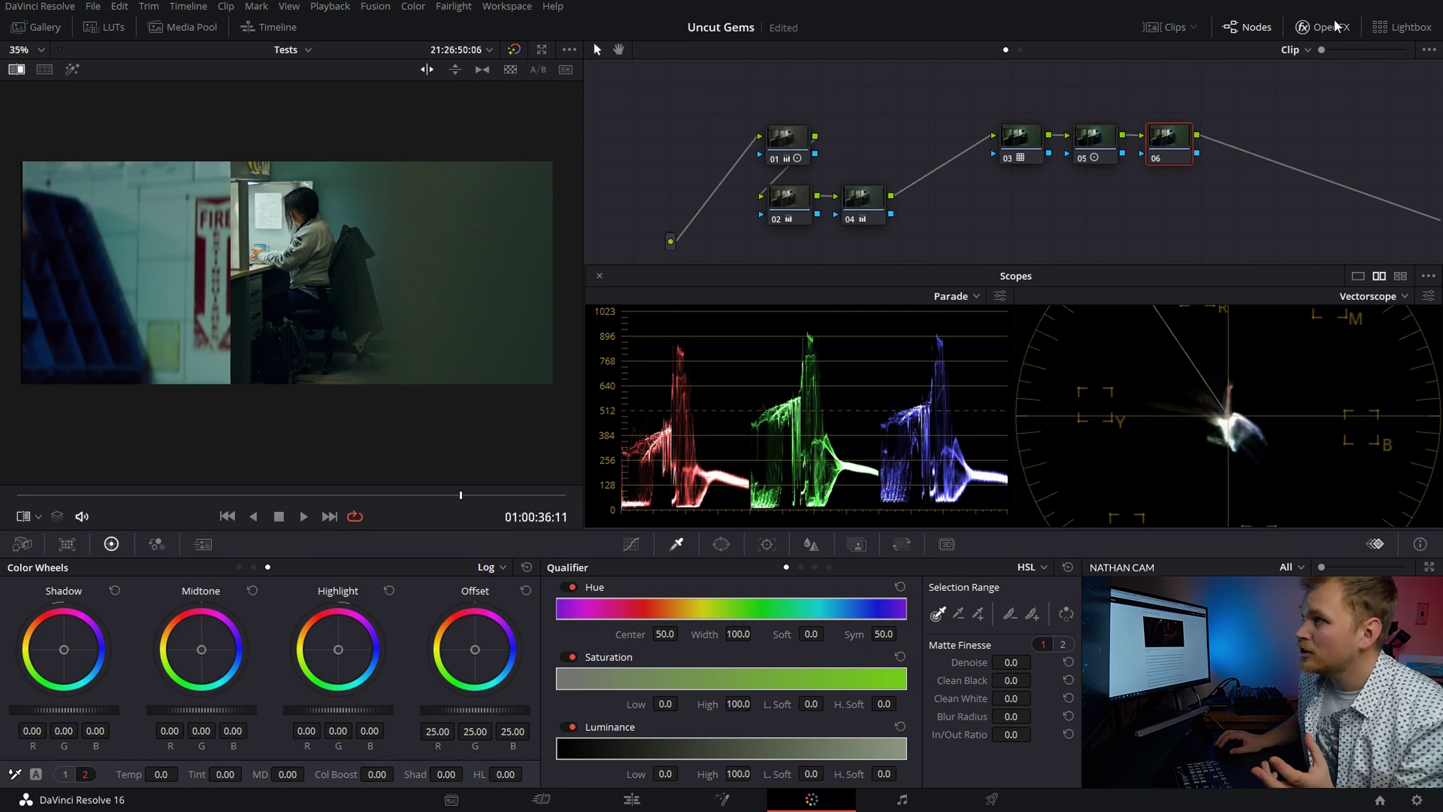
{"action": "left_click", "coordinate": [1337, 27]}
{"action": "scroll", "coordinate": [1196, 180], "scroll_direction": "down", "scroll_amount": 3}
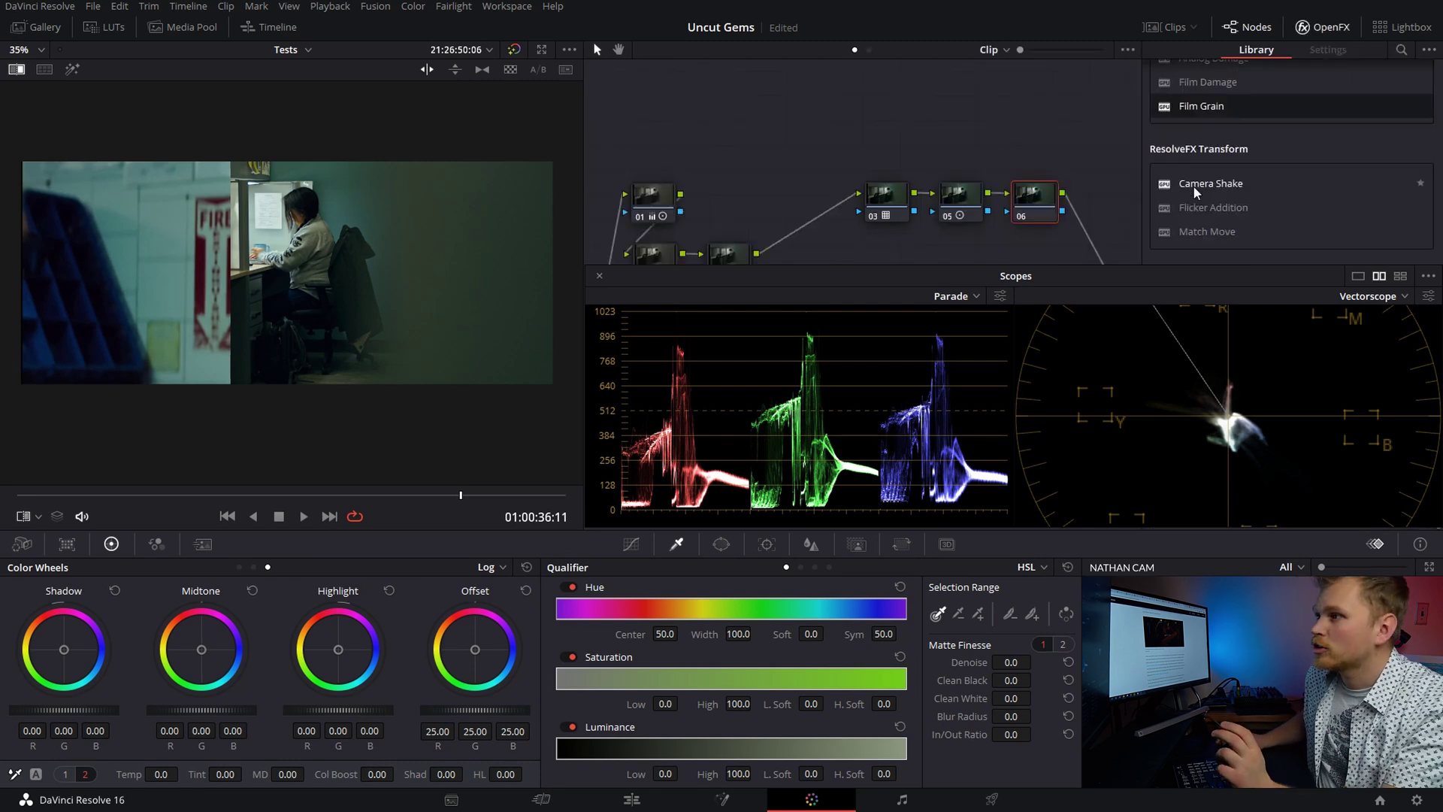
{"action": "left_click_drag", "start_coordinate": [1174, 111], "coordinate": [1028, 181]}
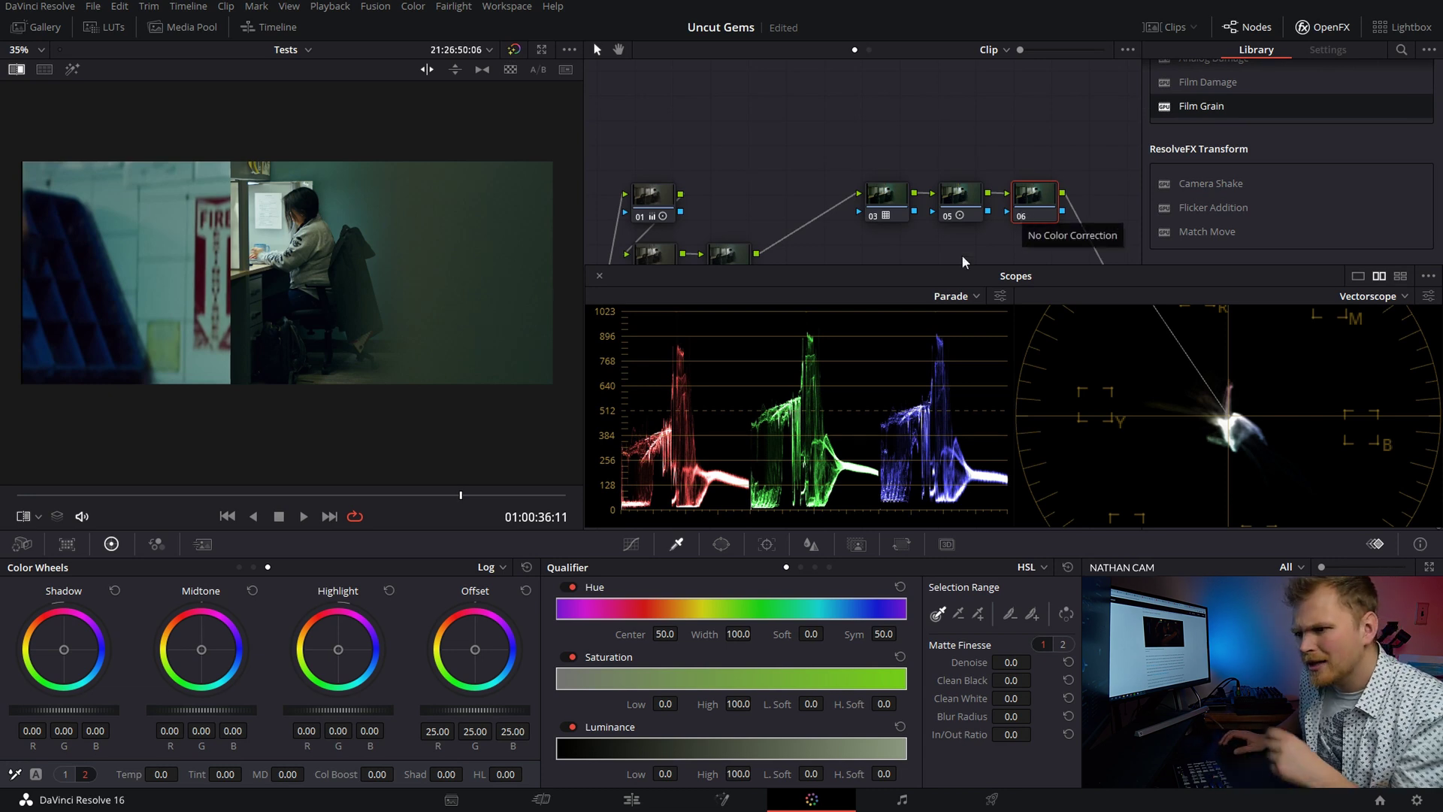
On the Edit page, move the selected 35mm grain clip above the end of the last Wide Office clip and set its composite mode to Overlay.
{"action": "left_click", "coordinate": [630, 801]}
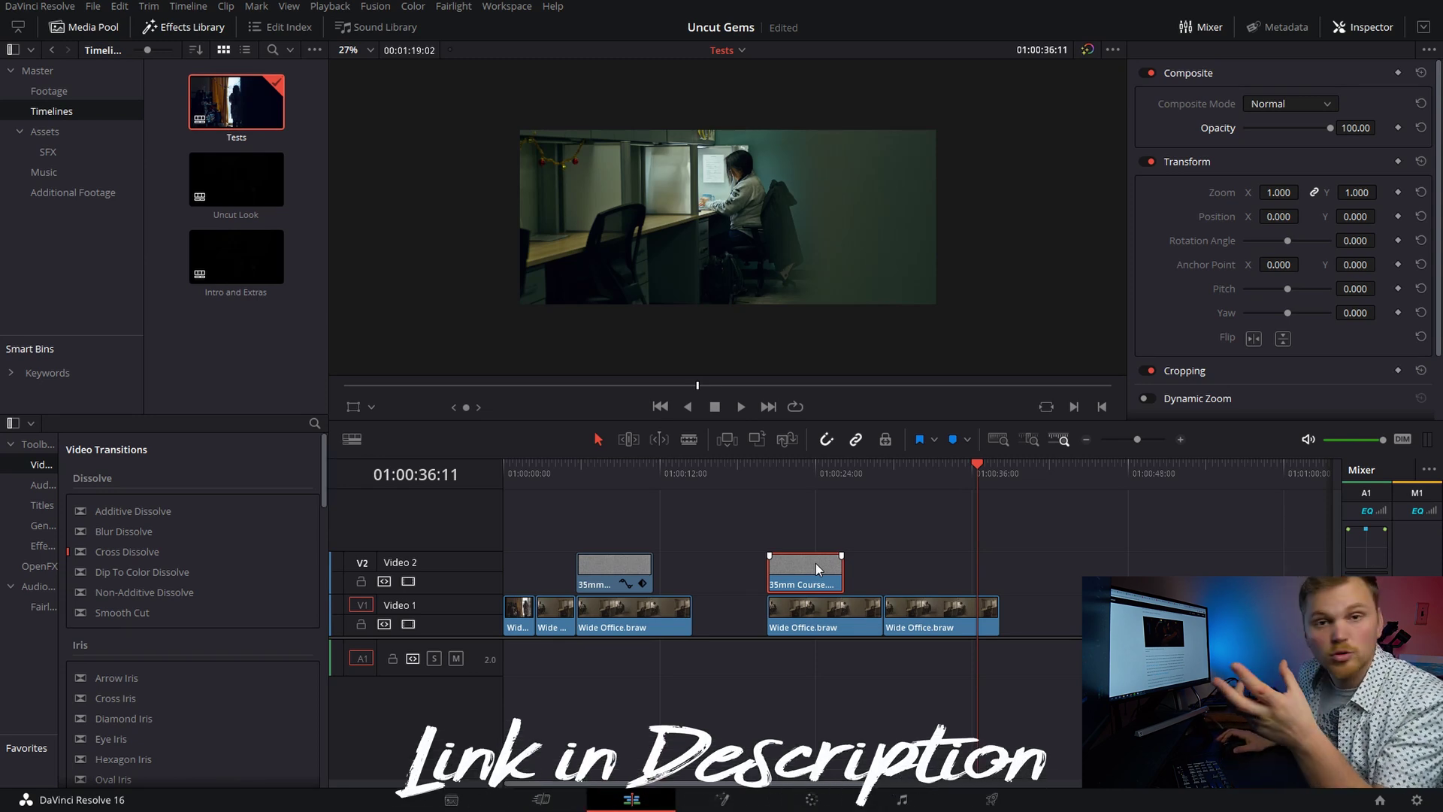
{"action": "left_click_drag", "start_coordinate": [816, 564], "coordinate": [976, 560]}
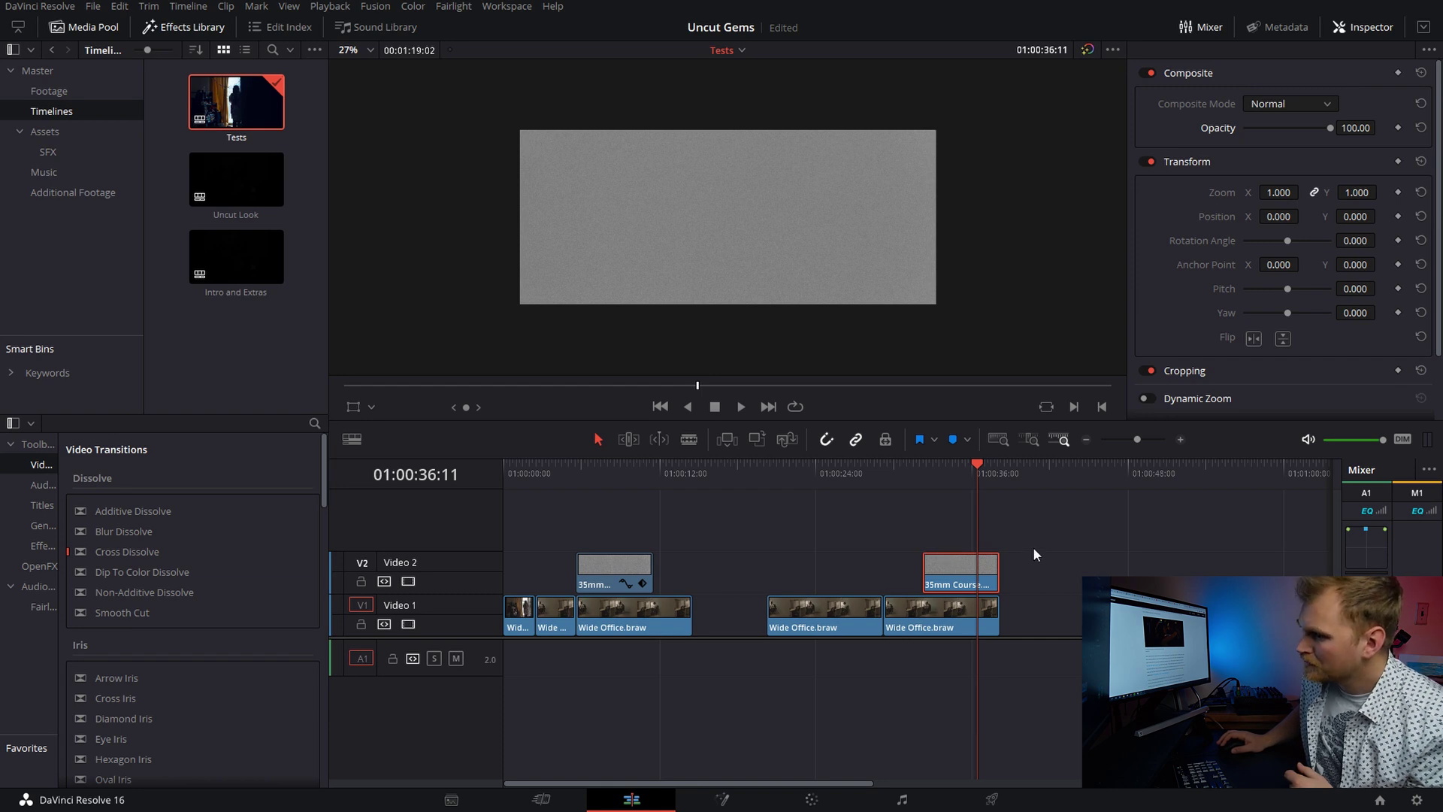
{"action": "left_click", "coordinate": [1327, 106]}
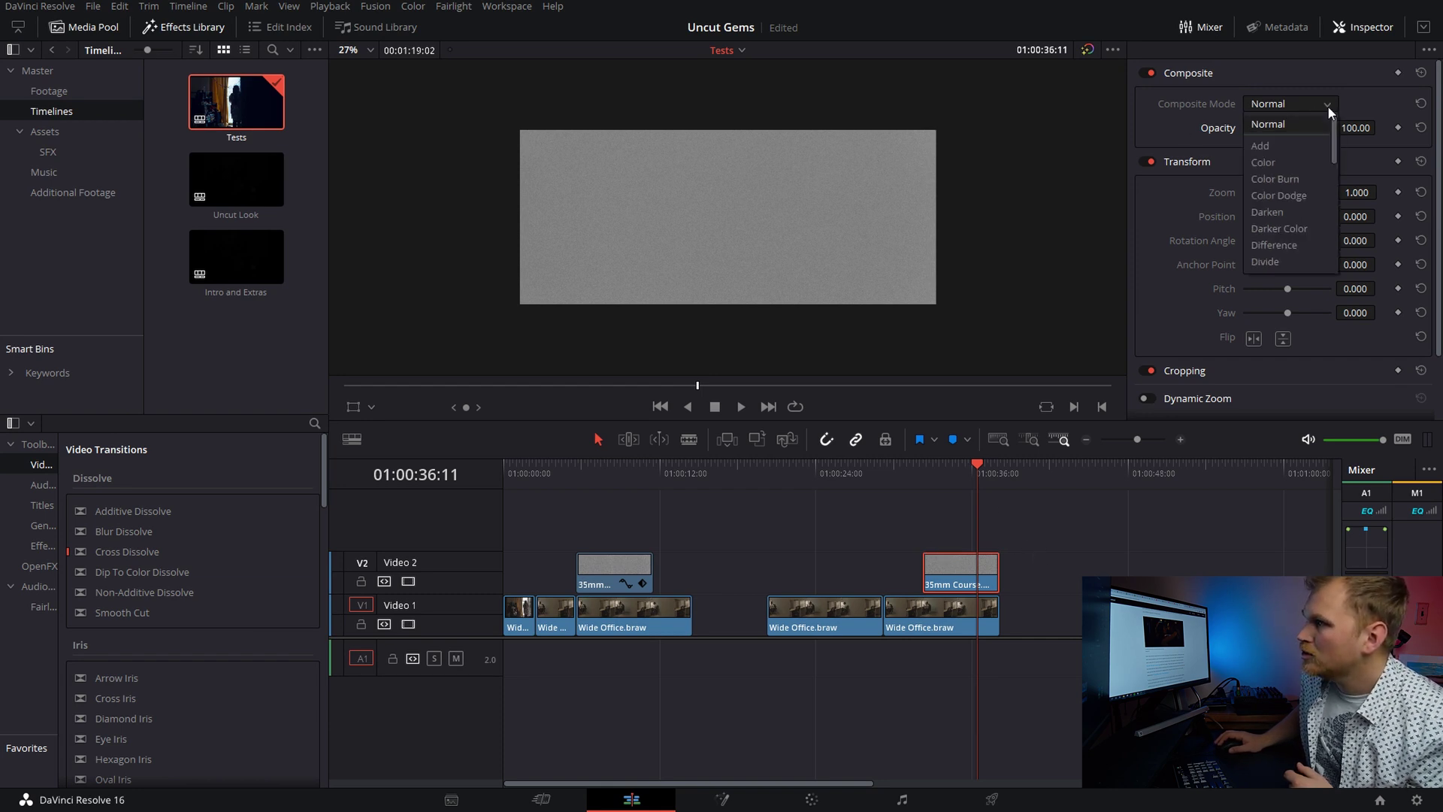
{"action": "scroll", "coordinate": [1286, 196], "scroll_direction": "down", "scroll_amount": 4}
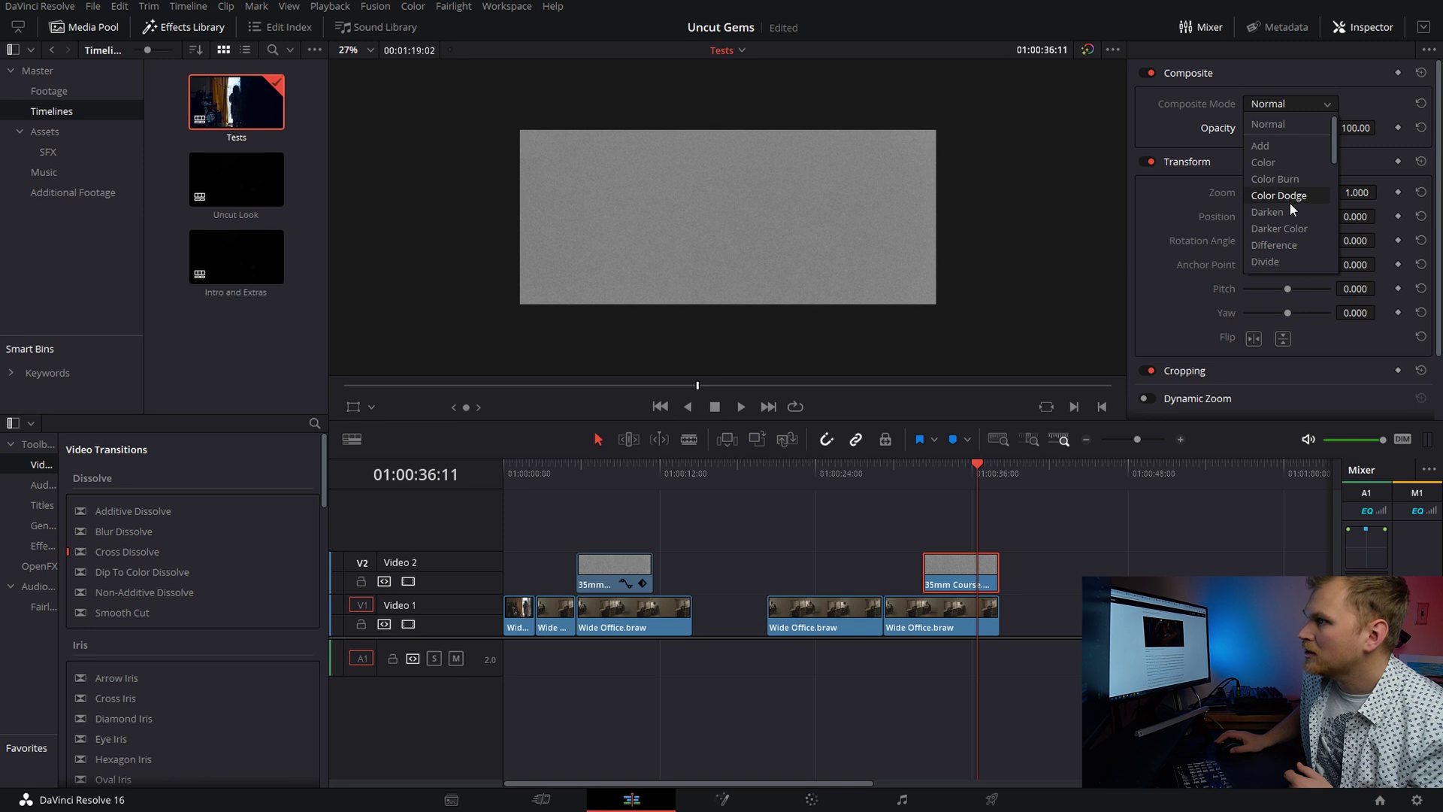
{"action": "left_click", "coordinate": [1279, 223]}
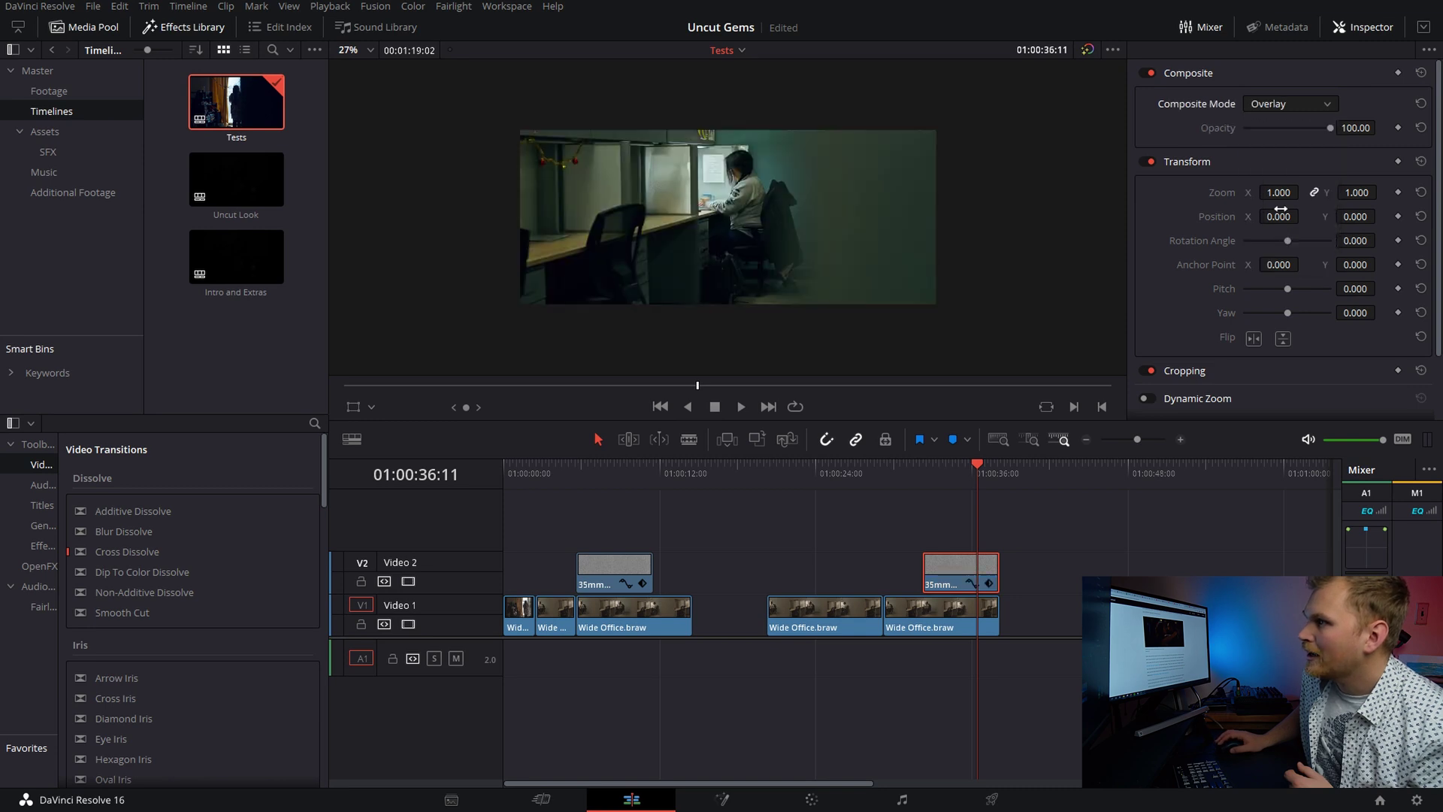
Reduce the opacity of the 35mm grain clip above the last Wide Office clip to 50.
{"action": "left_click_drag", "start_coordinate": [1330, 128], "coordinate": [1321, 128]}
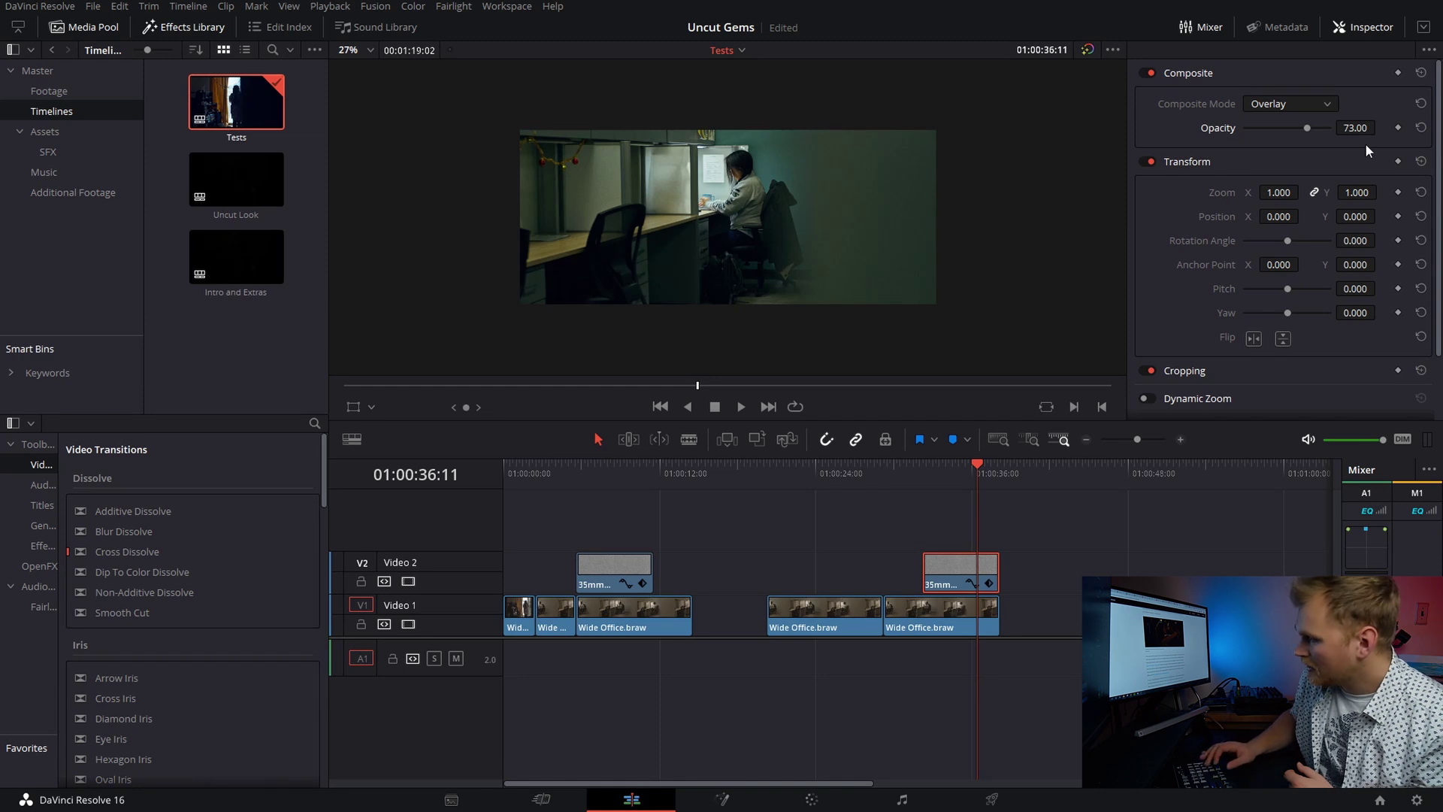
{"action": "left_click", "coordinate": [1356, 127]}
{"action": "type", "text": "50"}
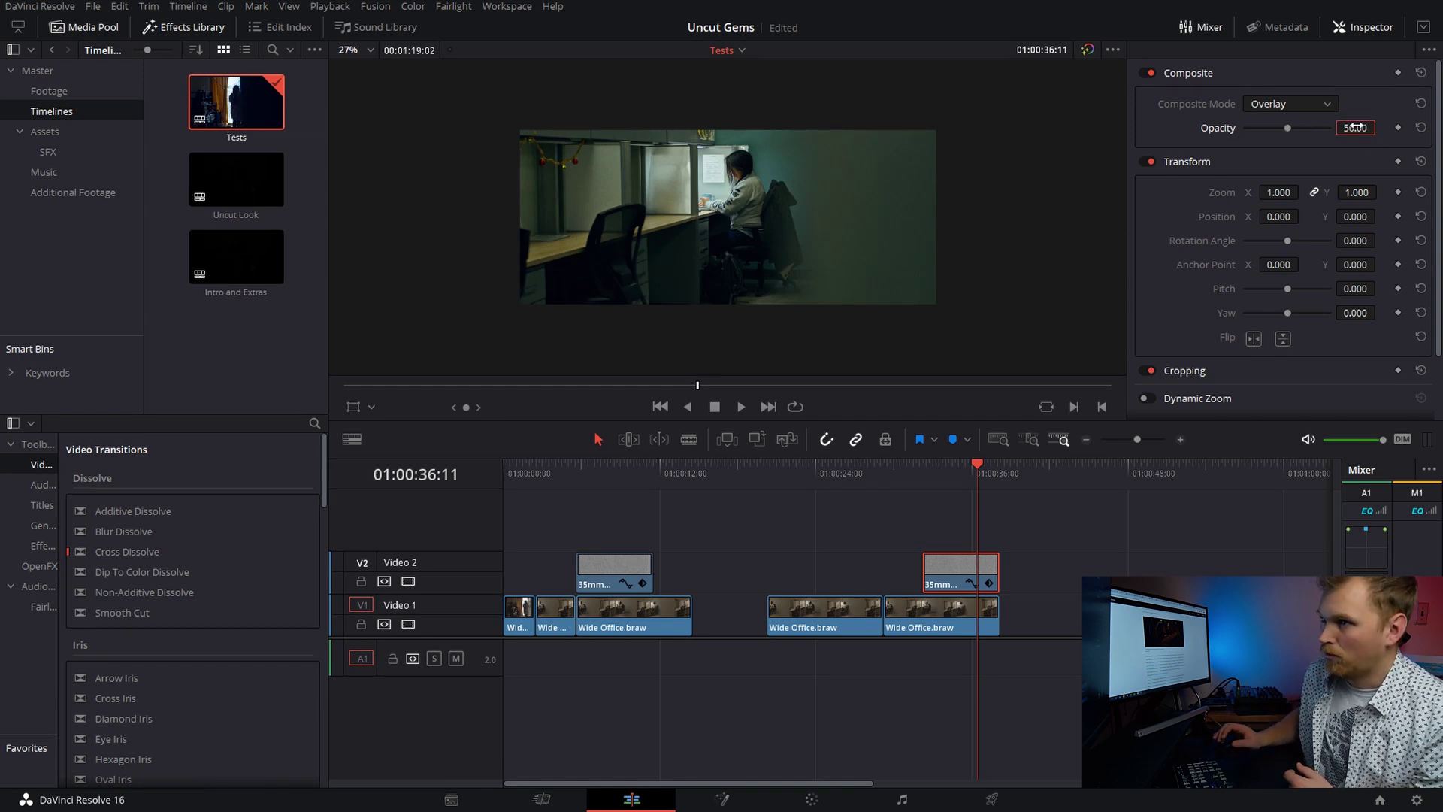